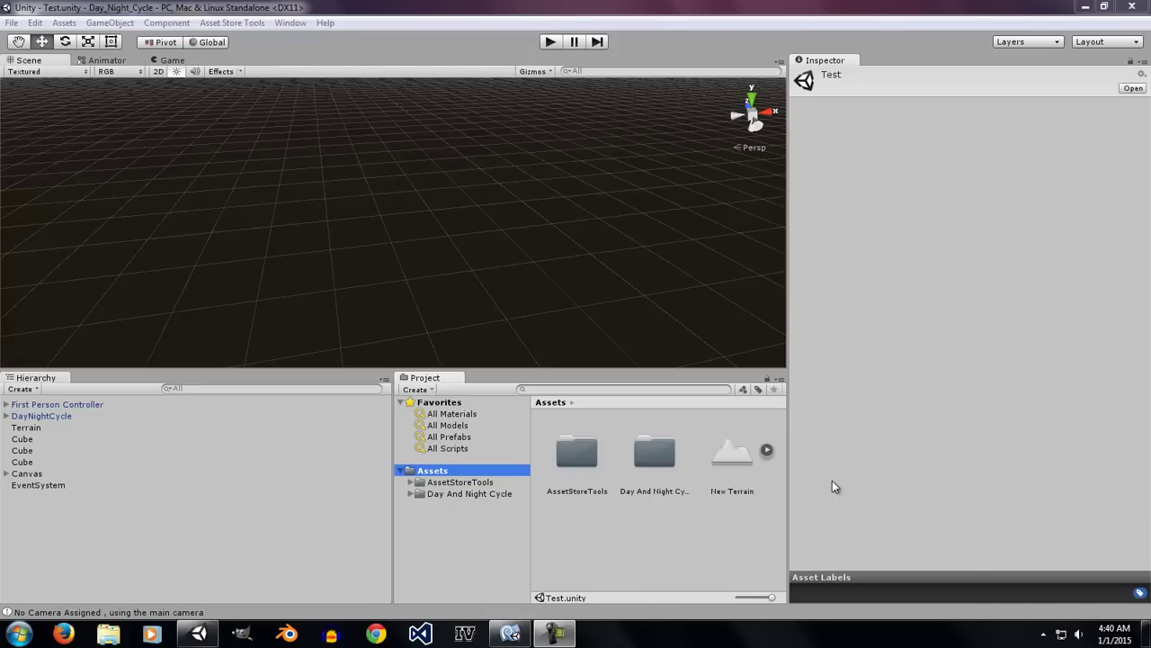
# Open the Test scene from Day And Night Cycle > Scenes
pyautogui.click(510, 494)
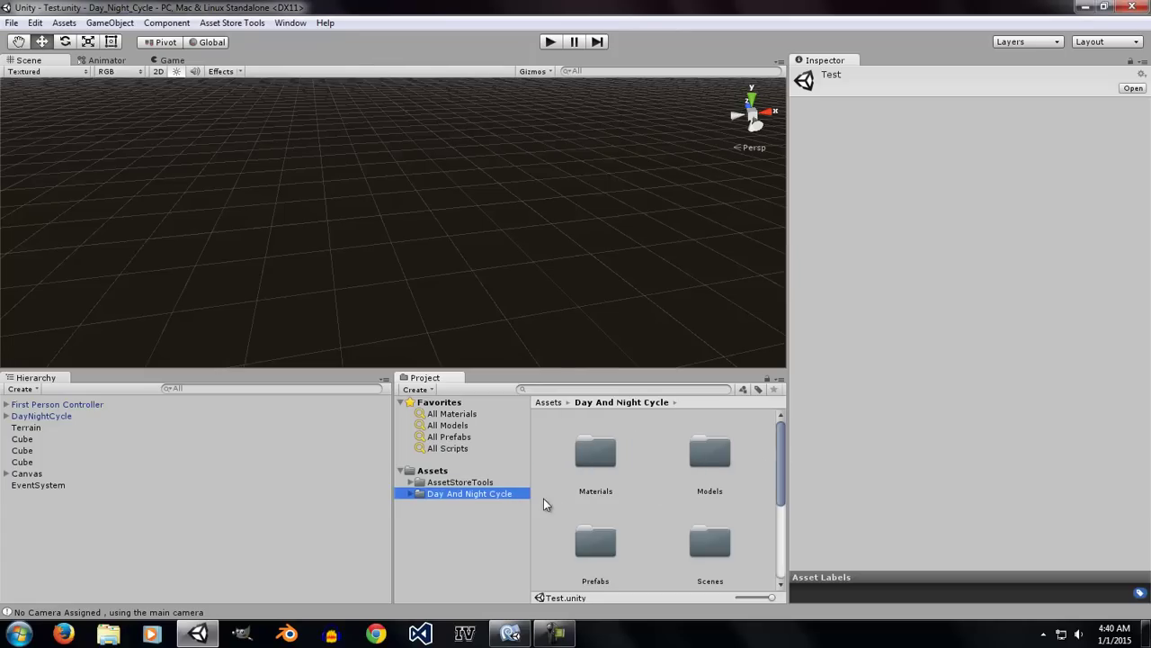
pyautogui.click(412, 495)
pyautogui.click(463, 538)
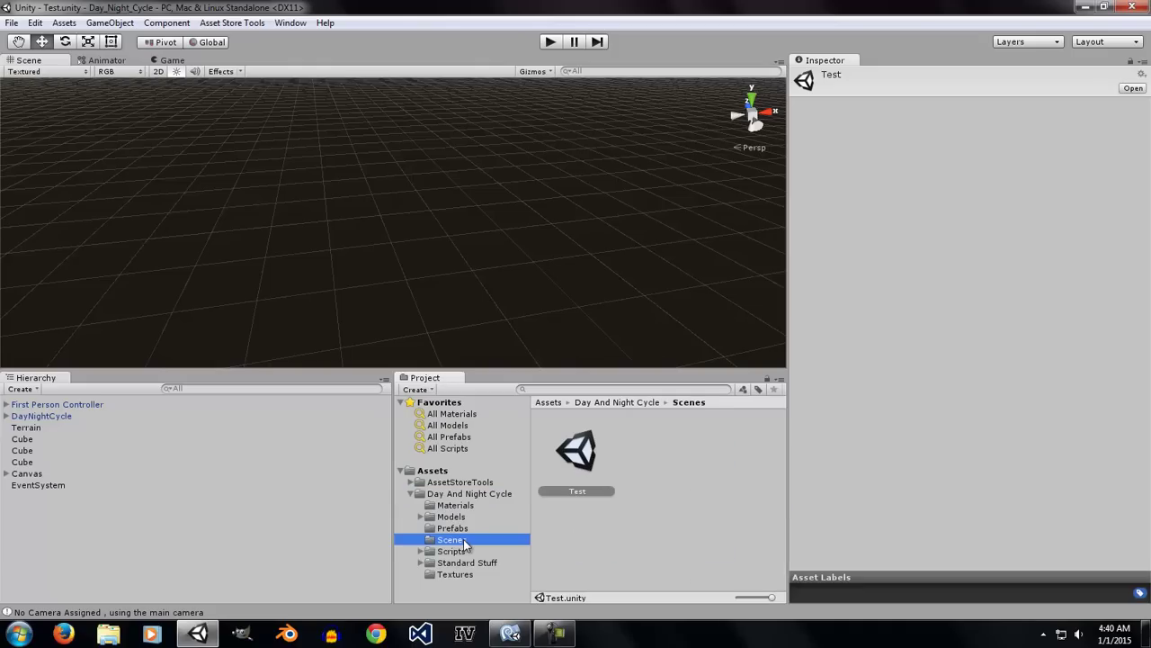
pyautogui.doubleClick(592, 461)
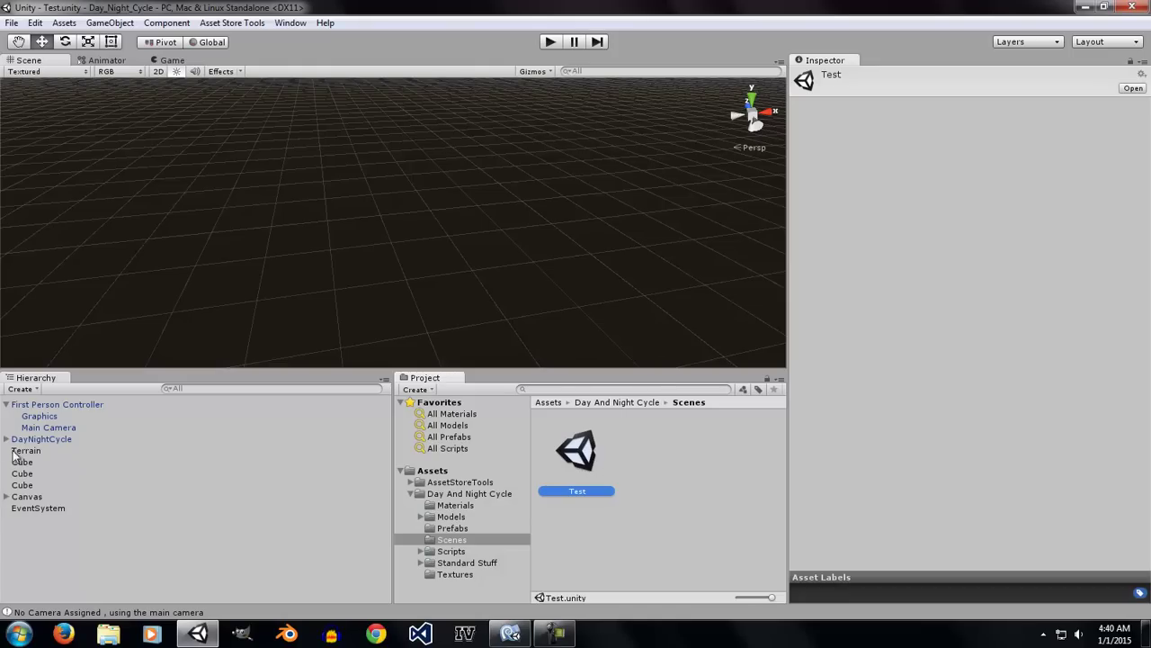
# Frame the First Person Controller in the Scene view and select DayNightCycle to see its components
pyautogui.click(7, 404)
pyautogui.doubleClick(72, 406)
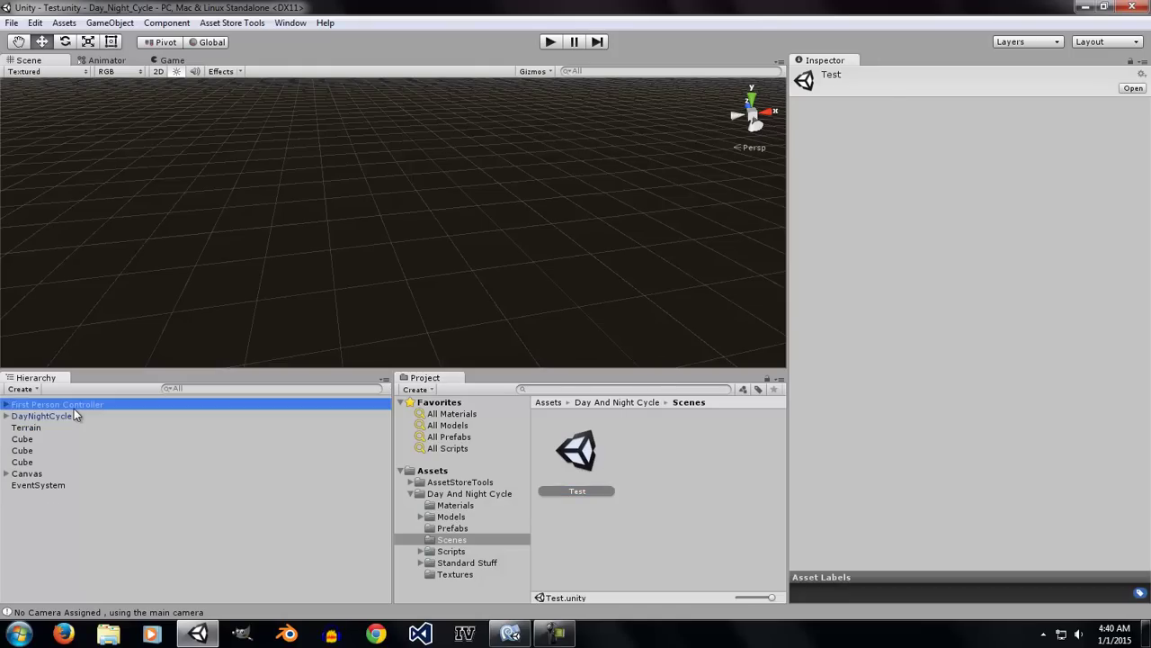
pyautogui.click(66, 415)
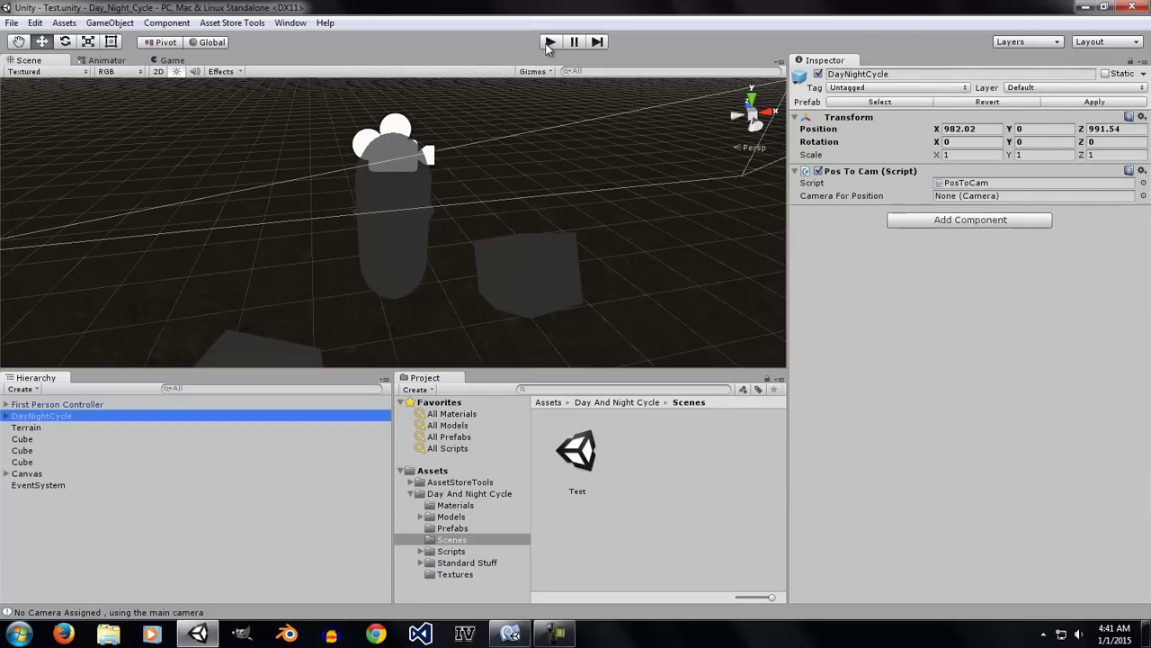
# Play the Test scene, watch the sky cycle between night and day, then stop
pyautogui.click(548, 42)
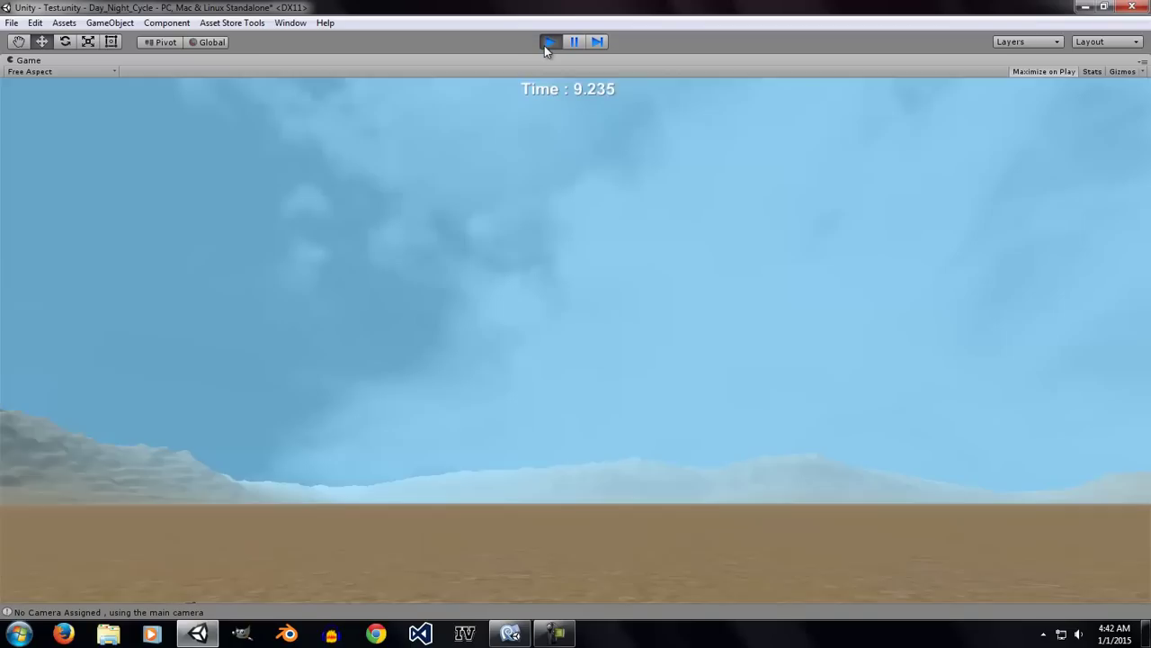
pyautogui.click(547, 42)
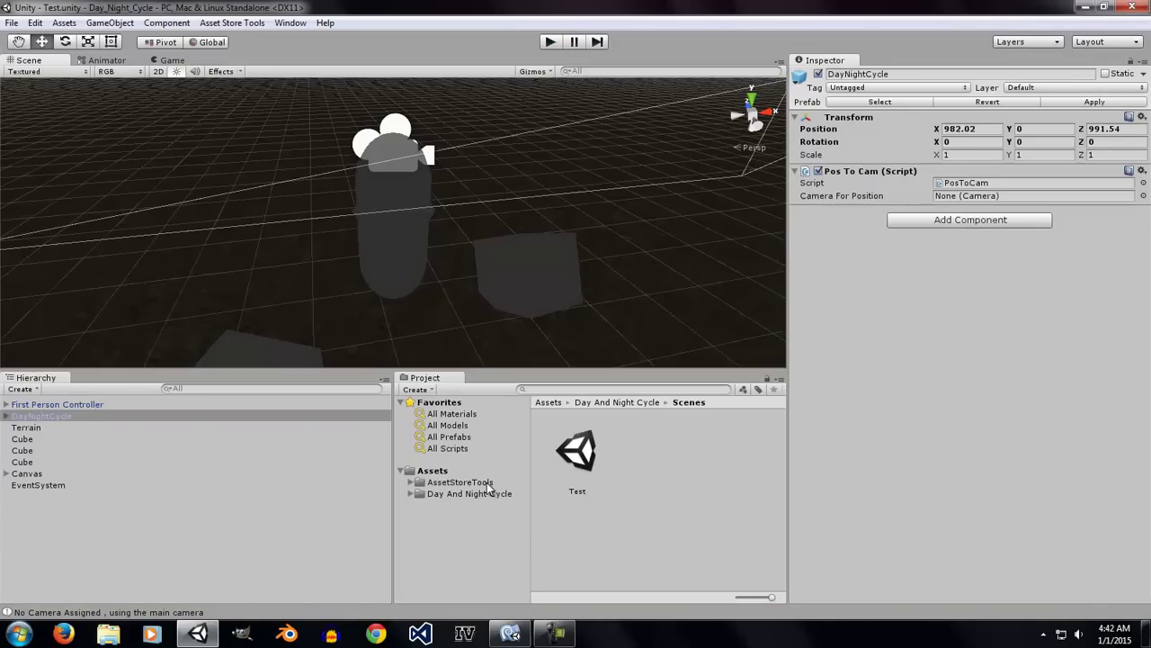
# Read the DayNightCycle.cs script from Scripts > Enviroment in the Inspector
pyautogui.click(412, 494)
pyautogui.click(463, 552)
pyautogui.doubleClick(567, 446)
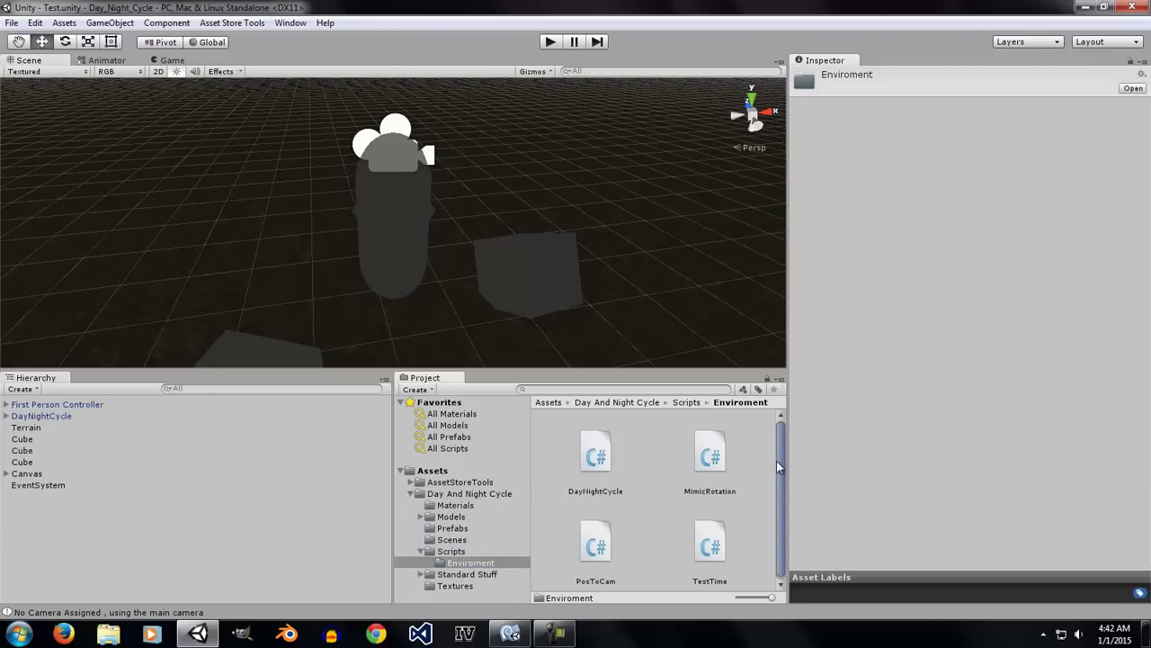
pyautogui.moveTo(779, 469); pyautogui.dragTo(771, 524)
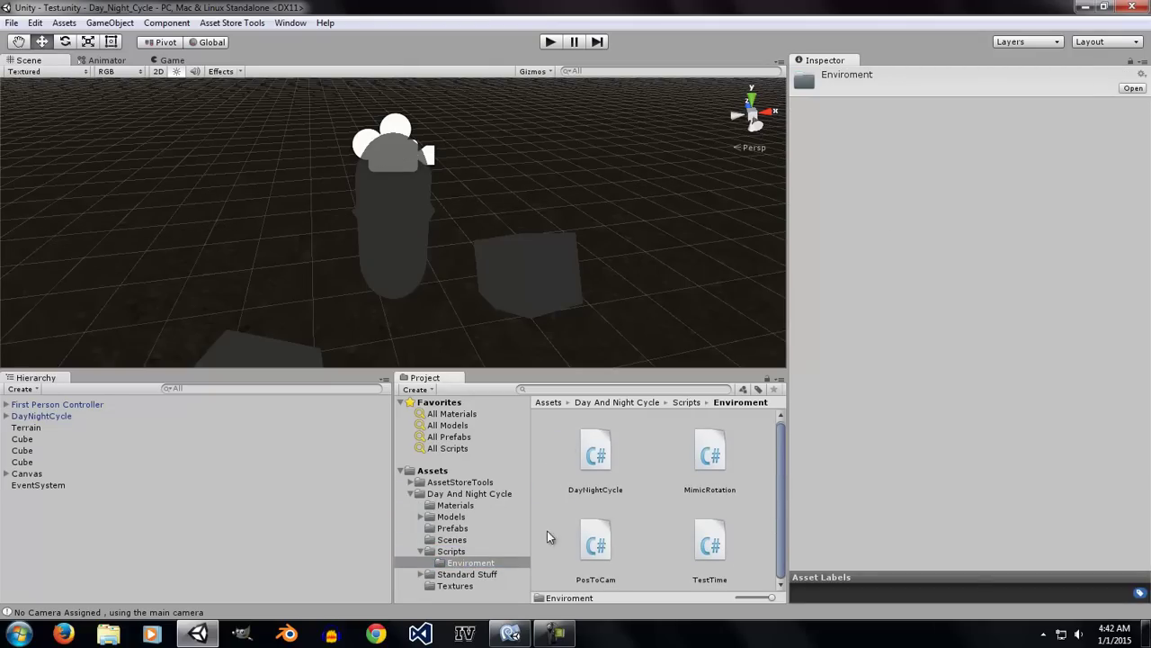
pyautogui.click(595, 468)
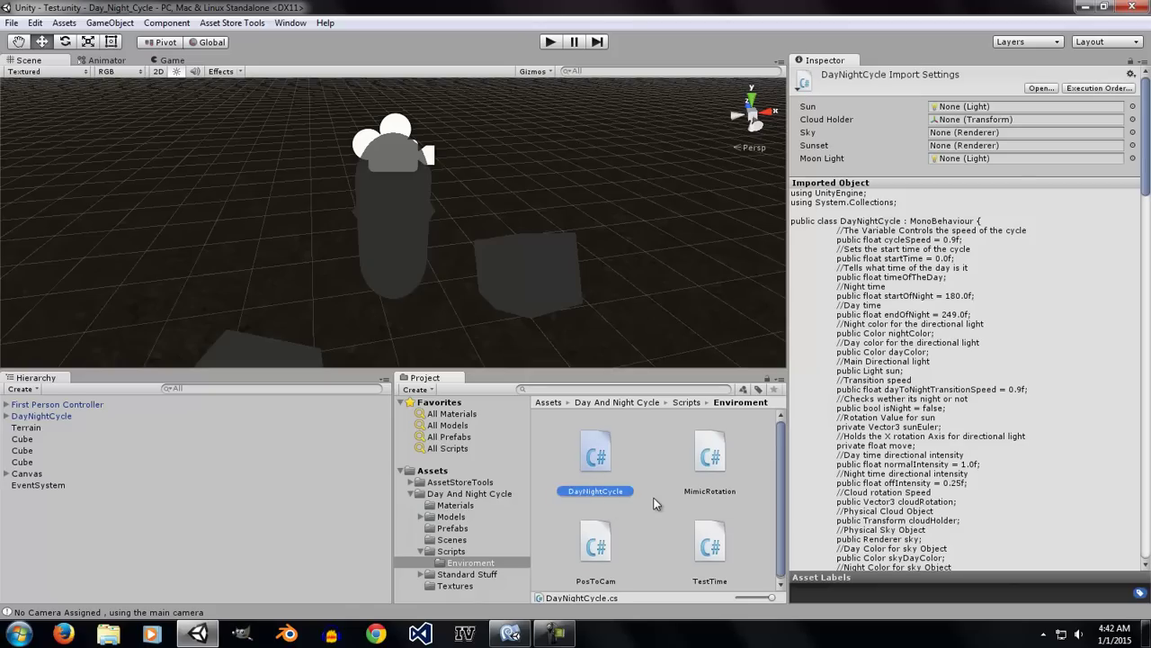
# Browse the Clouds, Moon, Sky and Sunset materials in the Day And Night Cycle folder
pyautogui.click(441, 539)
pyautogui.click(419, 551)
pyautogui.click(410, 504)
pyautogui.click(410, 494)
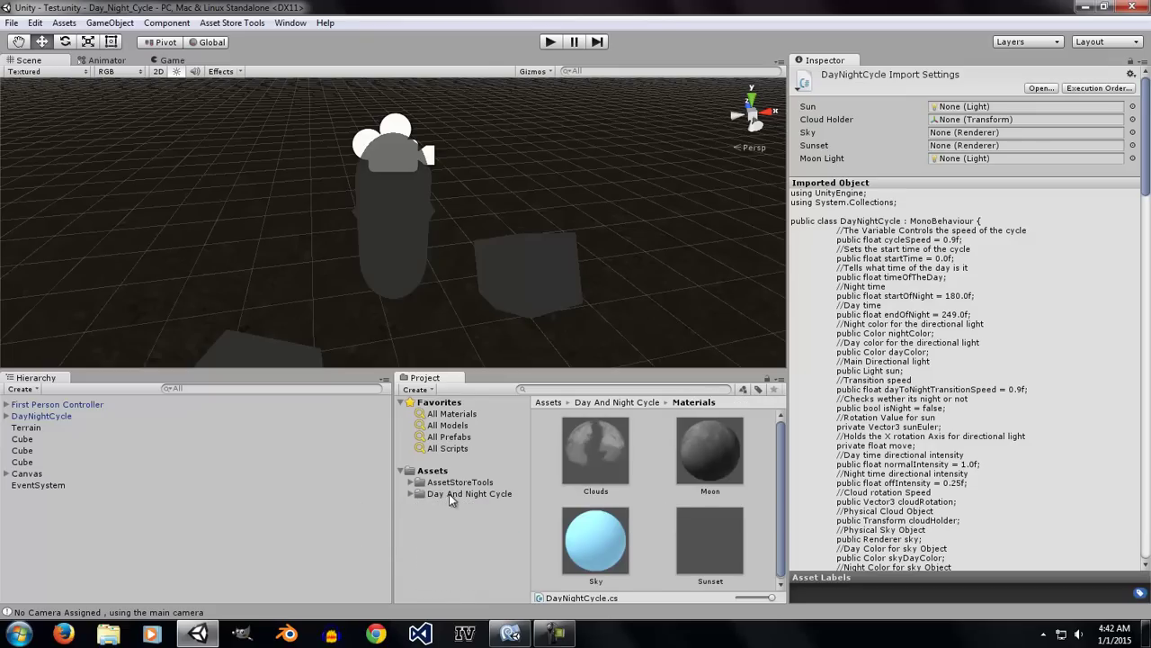
pyautogui.click(454, 493)
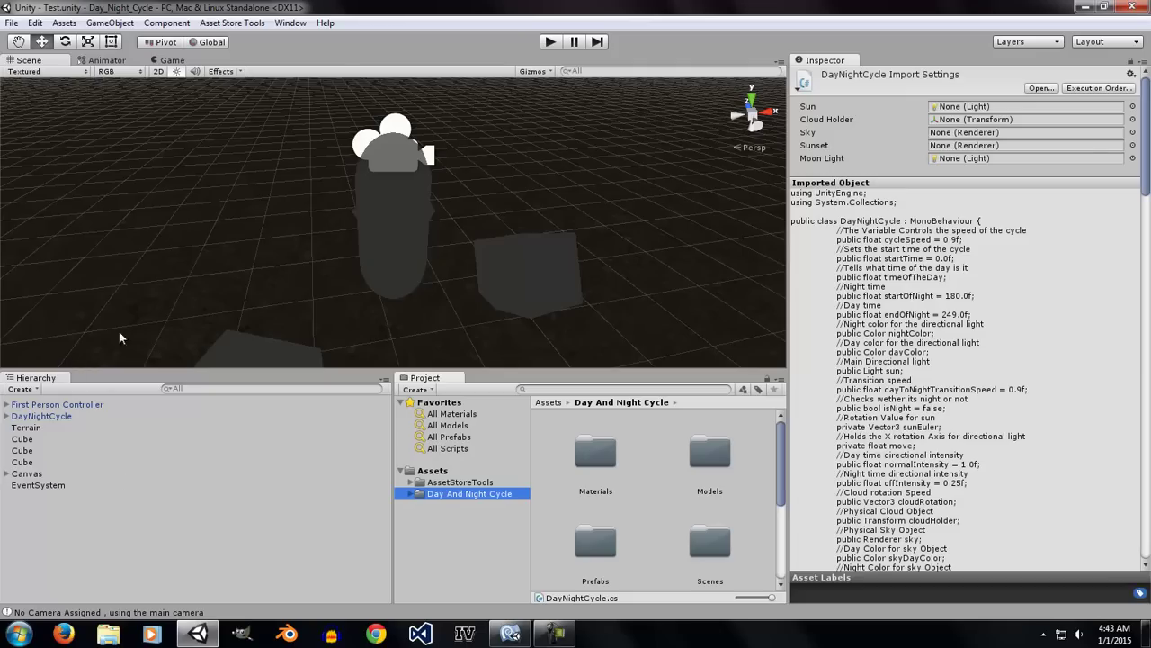
# Delete the cubes, Canvas, EventSystem, First Person Controller and DayNightCycle, leaving only Terrain
pyautogui.click(30, 439)
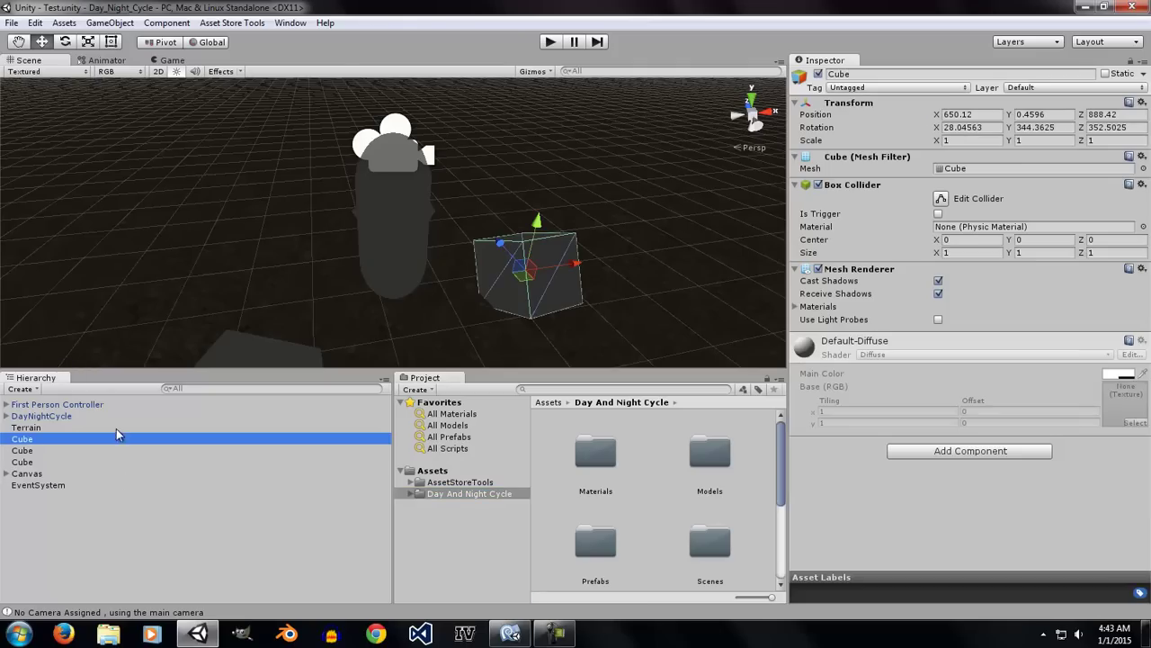
pyautogui.keyDown('shift'); pyautogui.click(57, 486); pyautogui.keyUp('shift')
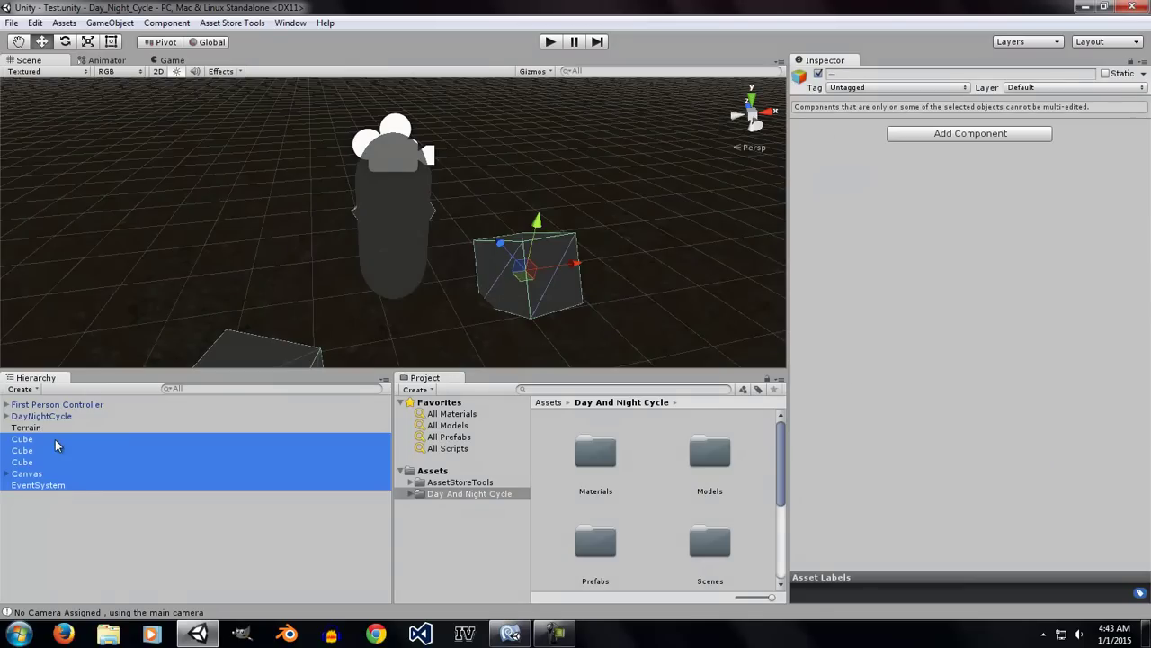
pyautogui.press('Delete')
pyautogui.click(54, 418)
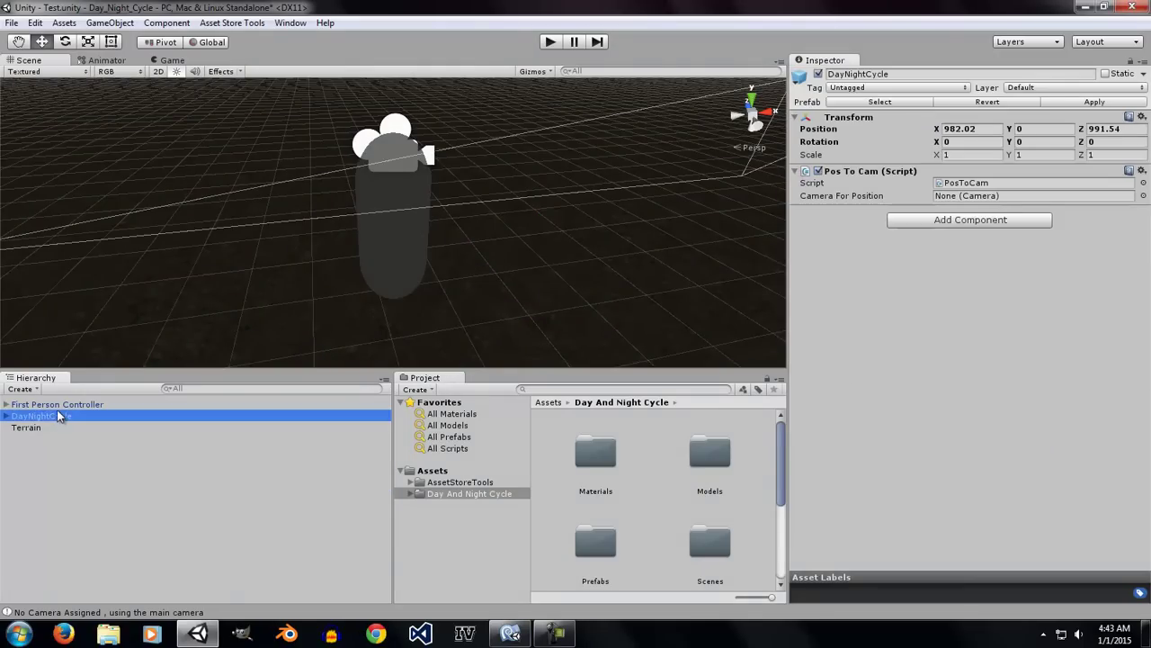
pyautogui.keyDown('ctrl'); pyautogui.click(57, 405); pyautogui.keyUp('ctrl')
pyautogui.press('Delete')
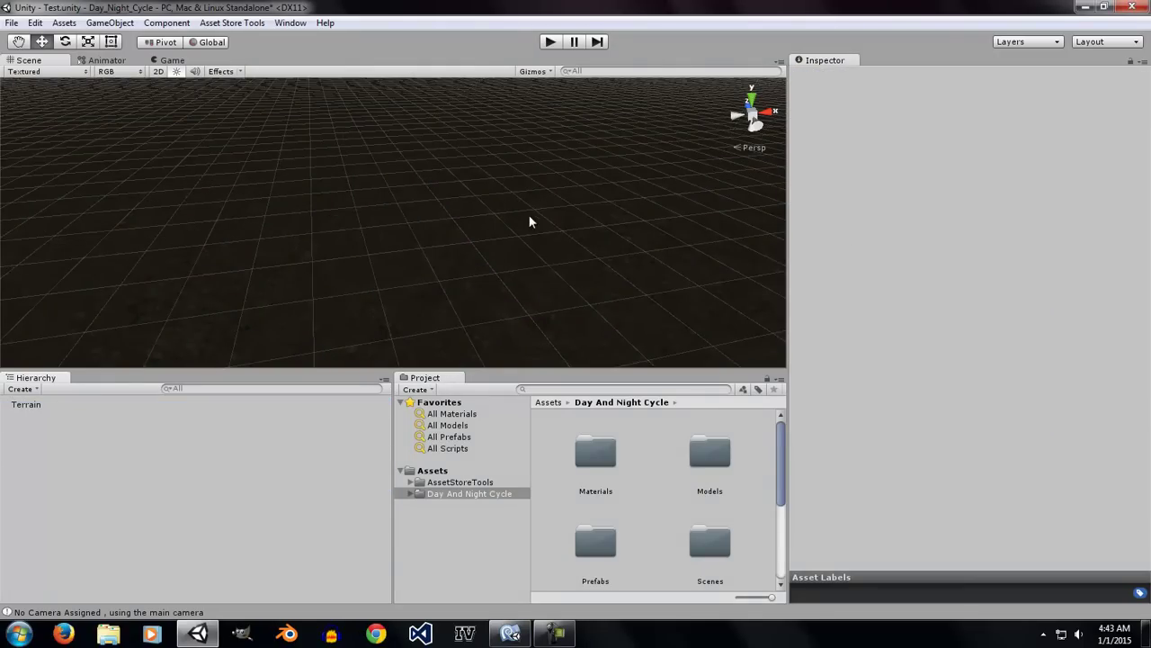
pyautogui.keyDown('alt'); pyautogui.moveTo(532, 214); pyautogui.dragTo(419, 225); pyautogui.keyUp('alt')
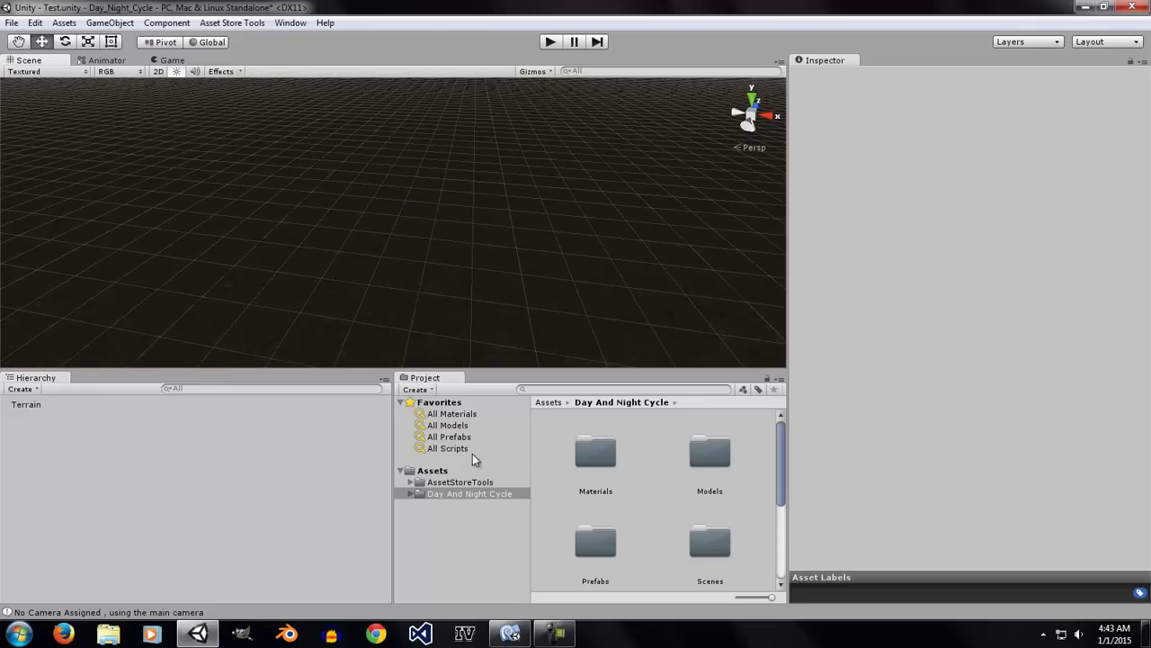
# Drag the First Person Controller prefab from Standard Stuff > Character Controllers onto the Terrain
pyautogui.click(410, 493)
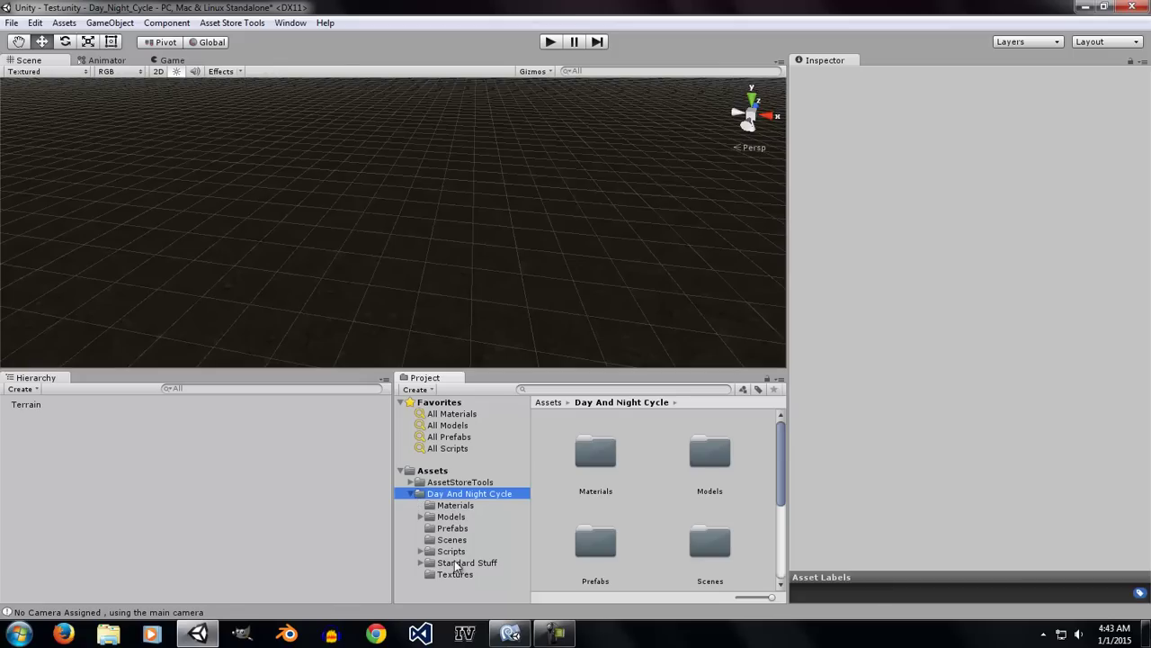
pyautogui.click(412, 494)
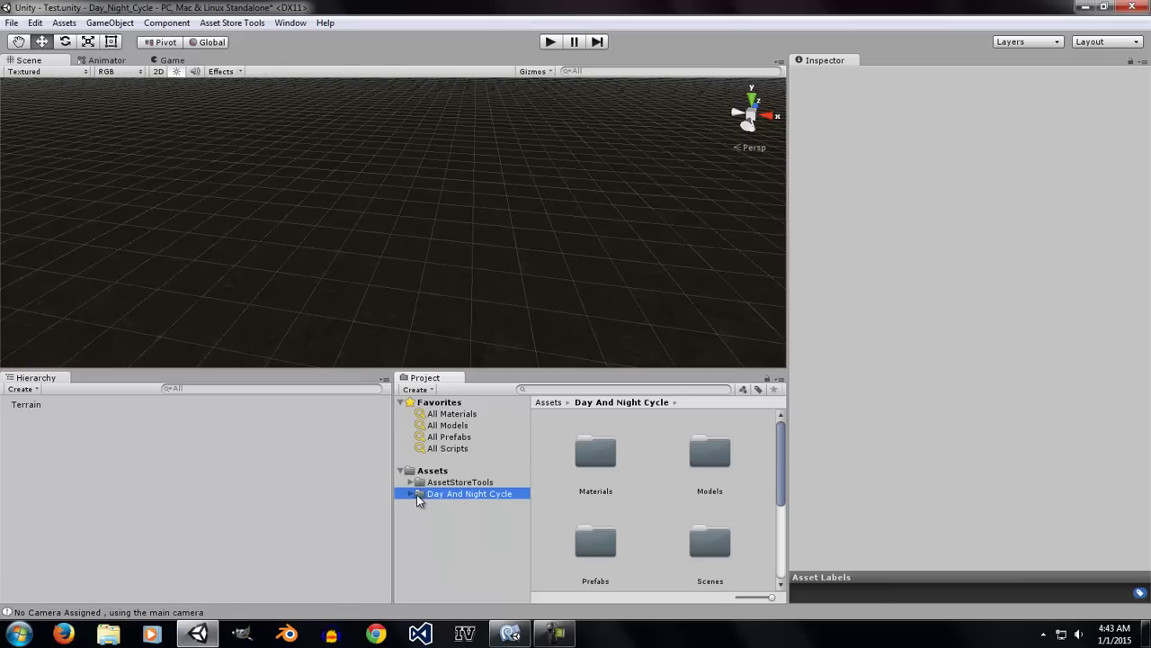
pyautogui.click(413, 493)
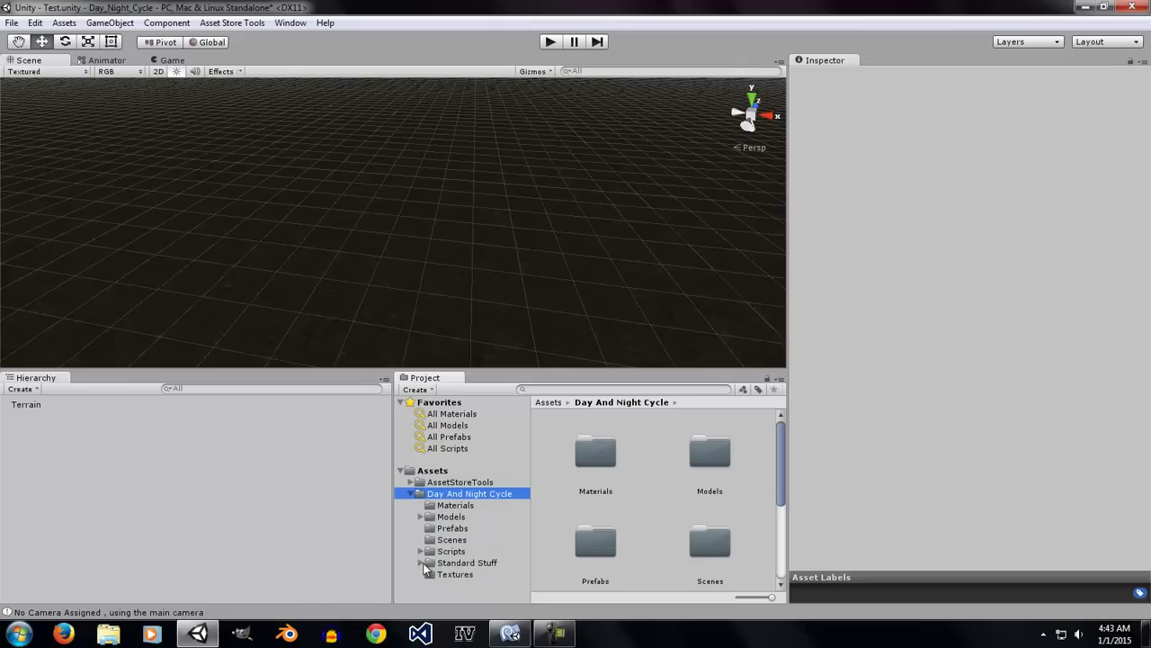
pyautogui.click(421, 563)
pyautogui.scroll(-1, 521, 537)
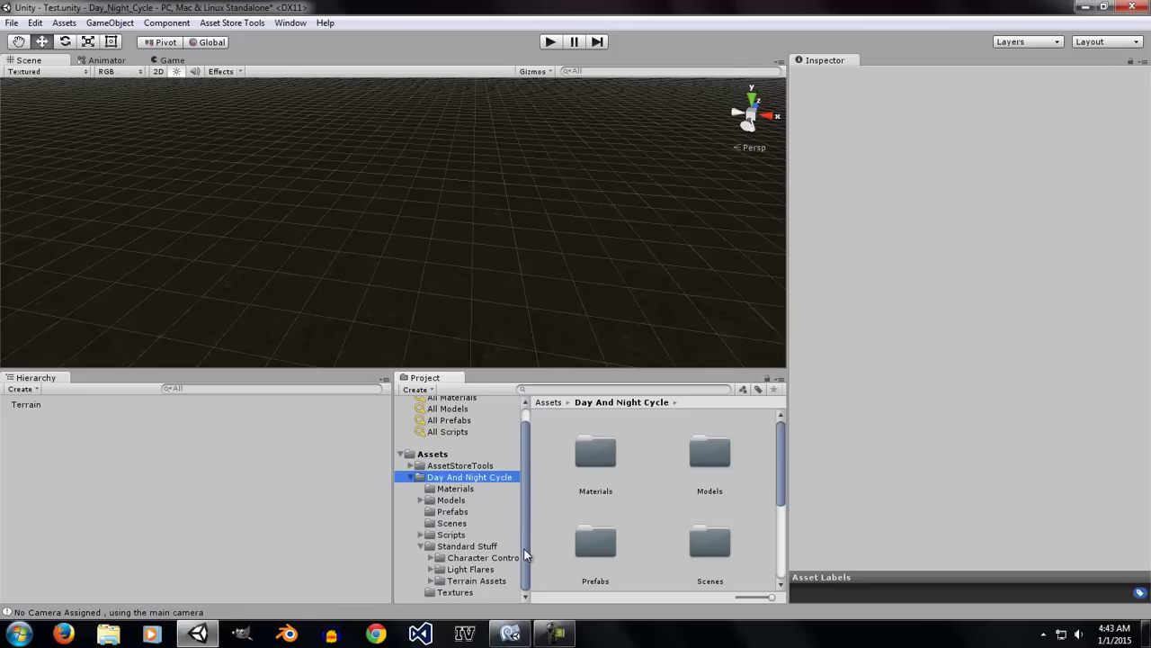
pyautogui.click(463, 558)
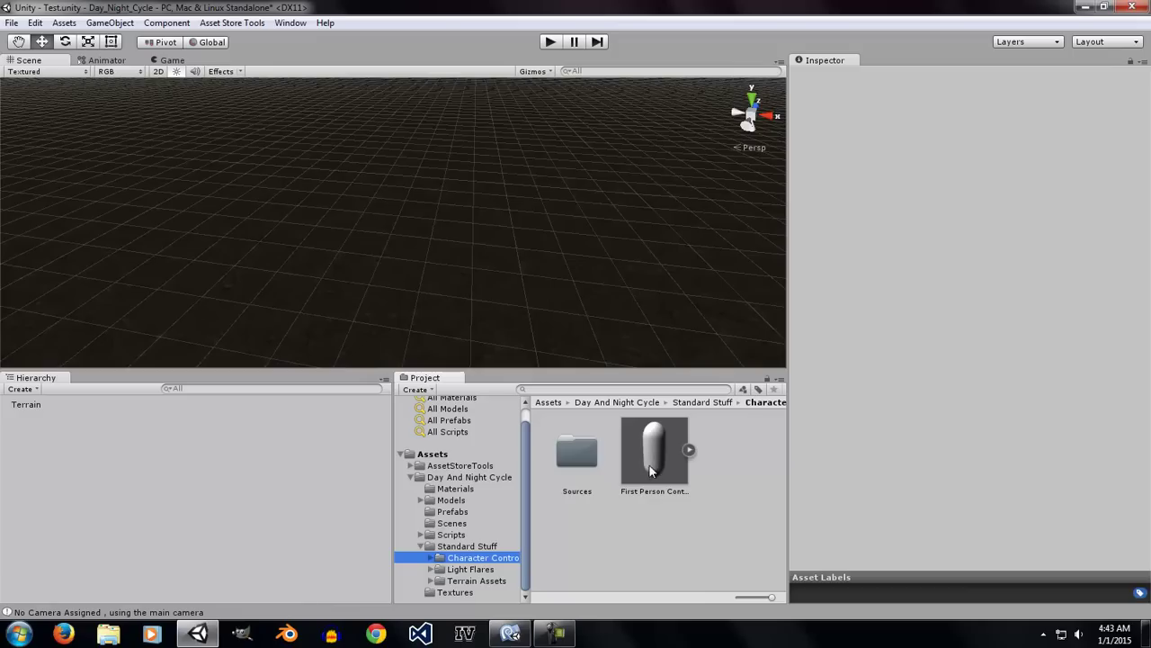
pyautogui.moveTo(641, 466); pyautogui.dragTo(312, 128)
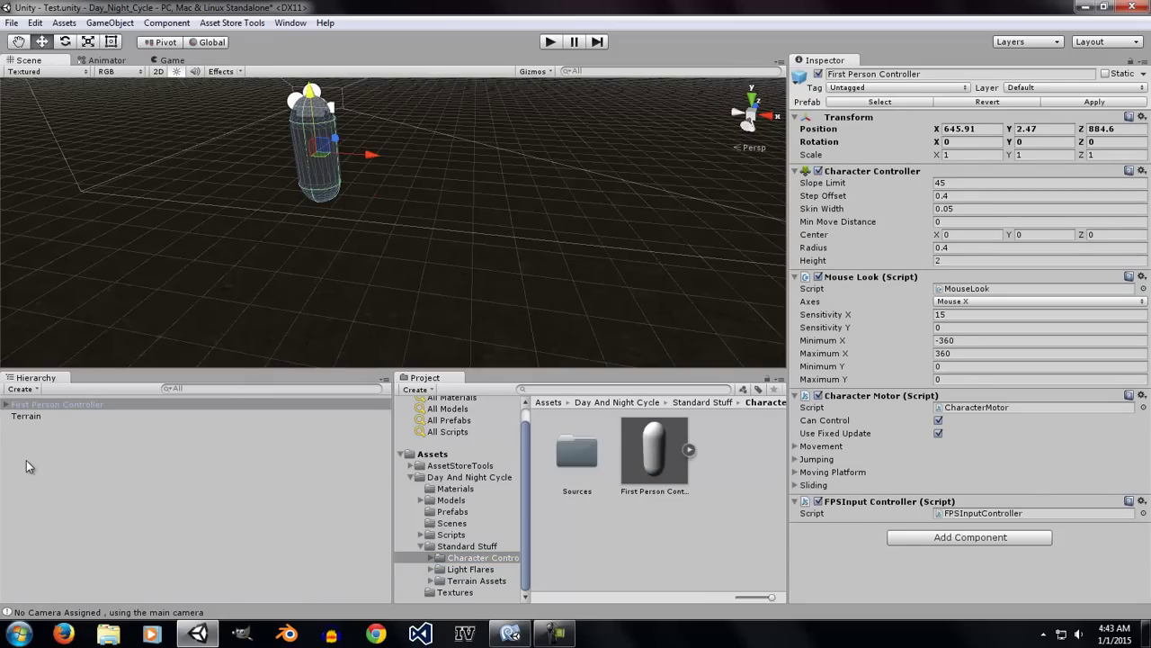
# Drag the DayNightCycle prefab from Day And Night Cycle > Prefabs into the Scene view
pyautogui.click(420, 546)
pyautogui.click(459, 528)
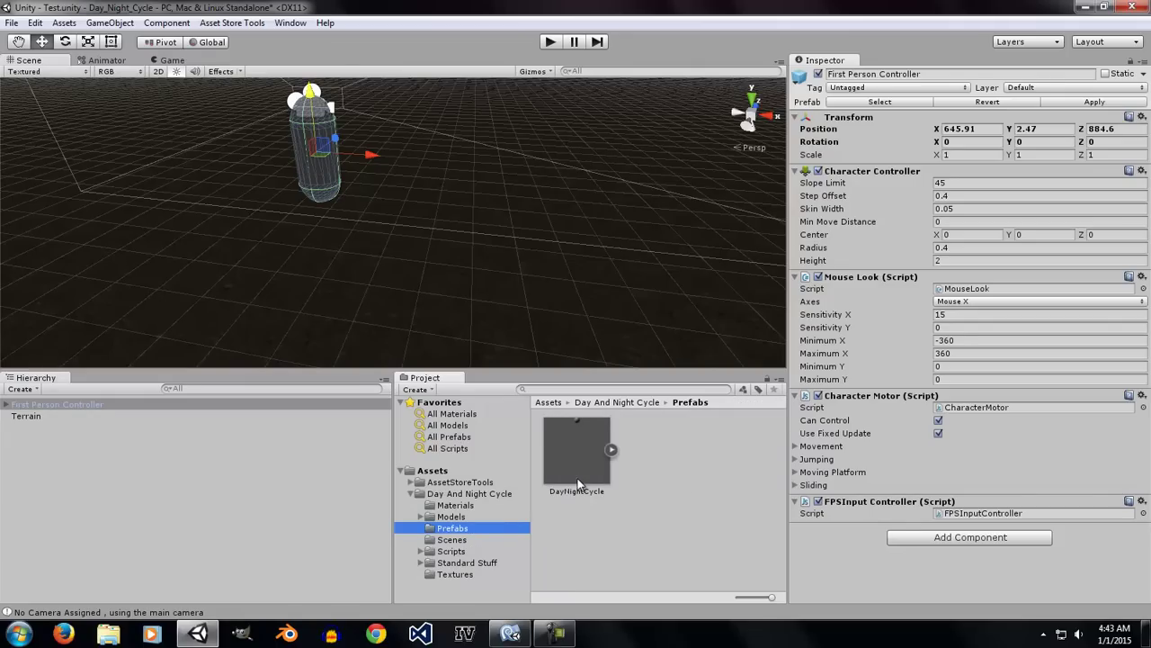
pyautogui.moveTo(579, 484); pyautogui.dragTo(337, 267)
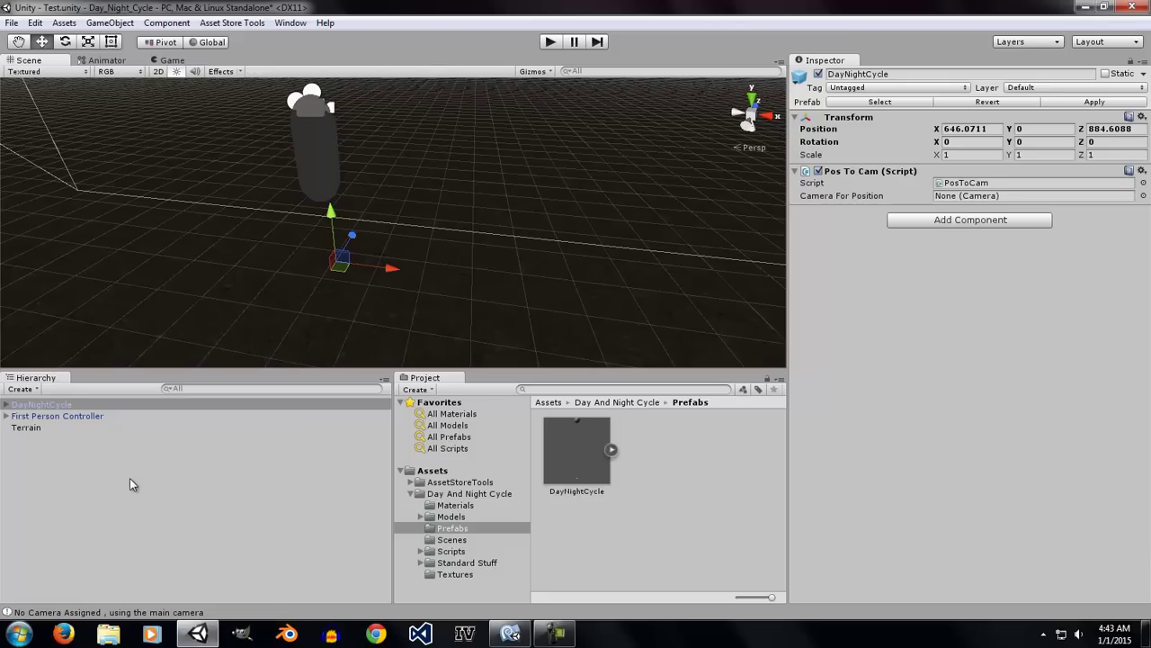
# Set the First Person Controller's Main Camera Clear Flags to Depth only
pyautogui.click(6, 416)
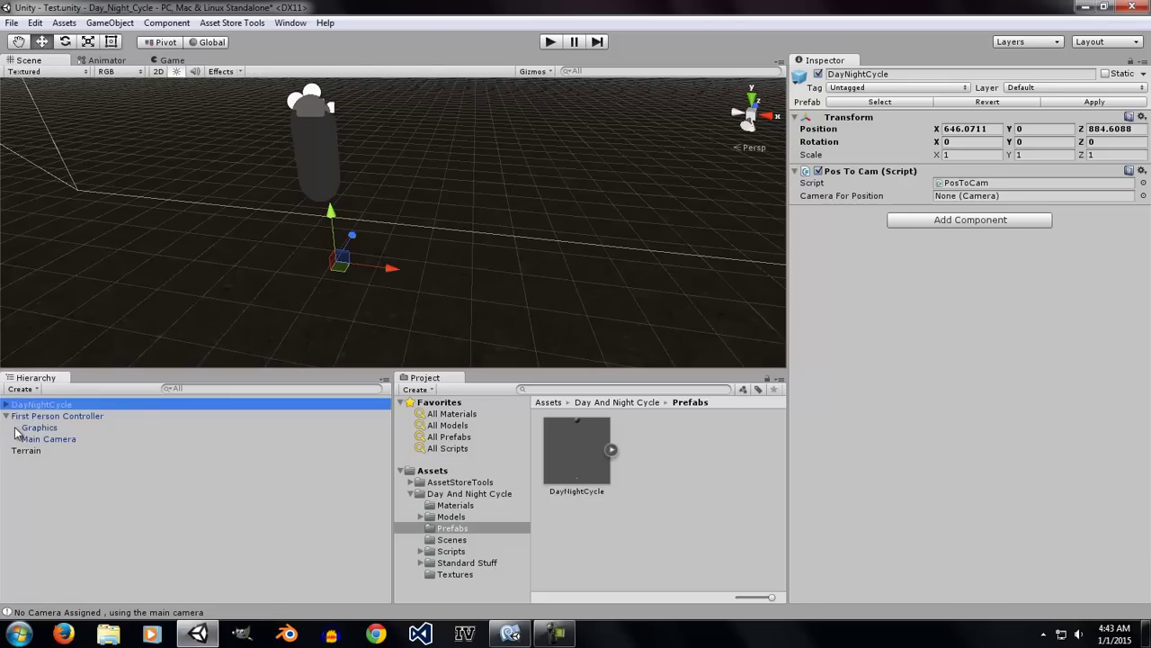
pyautogui.click(87, 438)
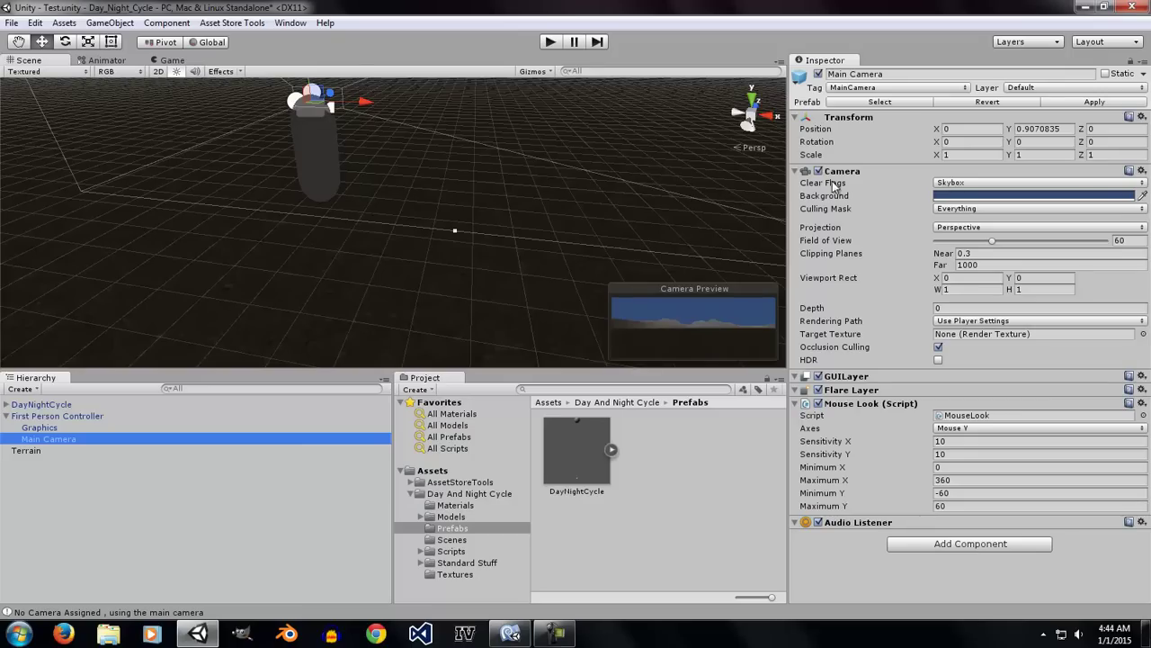
pyautogui.click(944, 183)
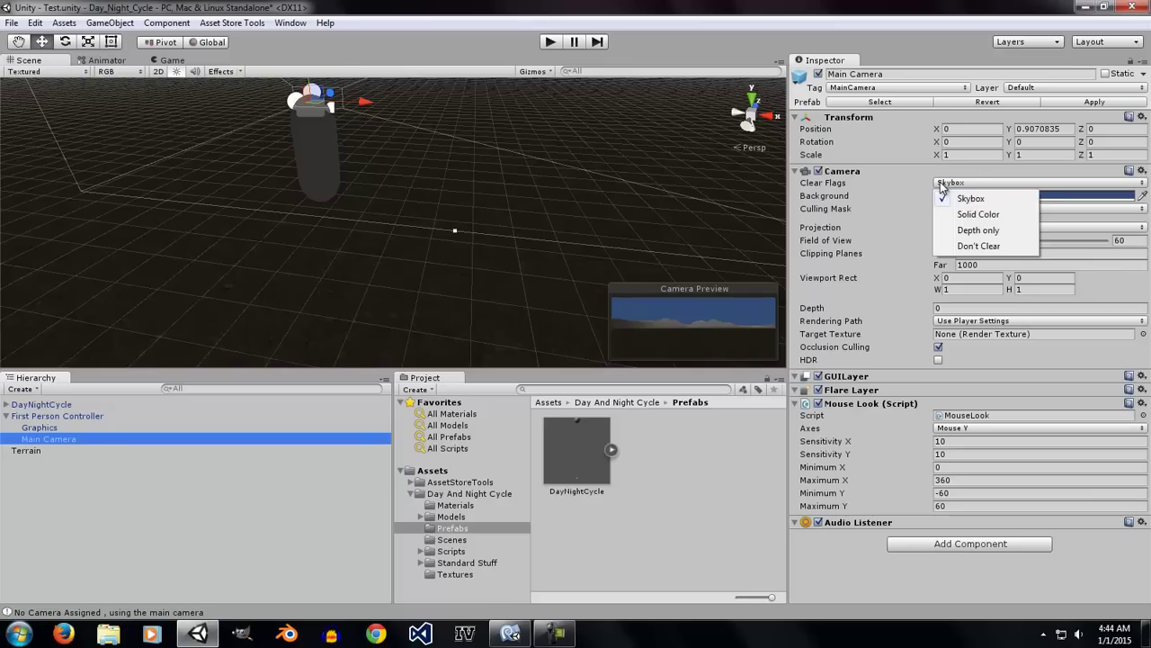
pyautogui.click(988, 231)
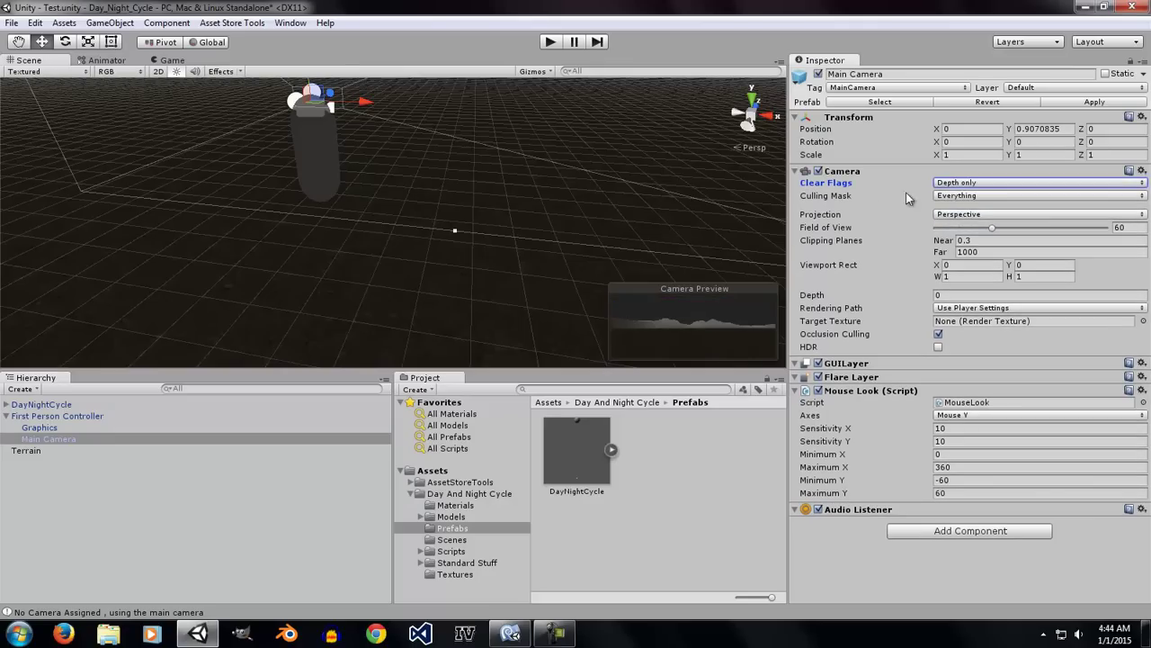
# Exclude the SkyObject, Moon and CloudSphere layers from the Main Camera's Culling Mask
pyautogui.click(955, 196)
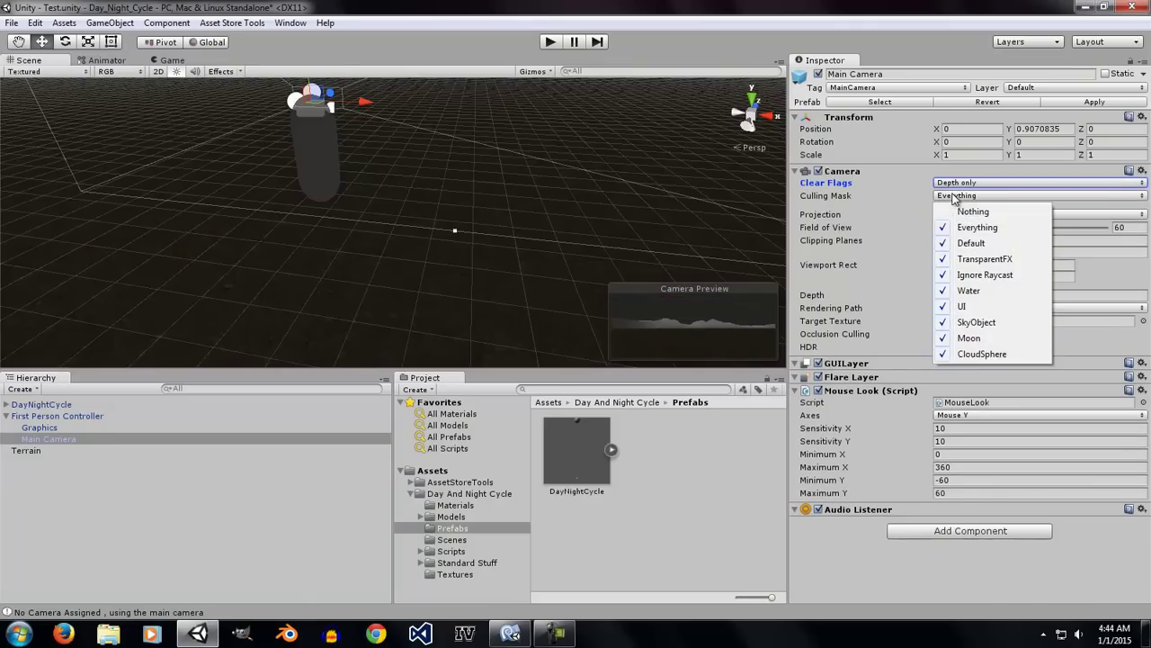
pyautogui.click(973, 322)
pyautogui.click(964, 195)
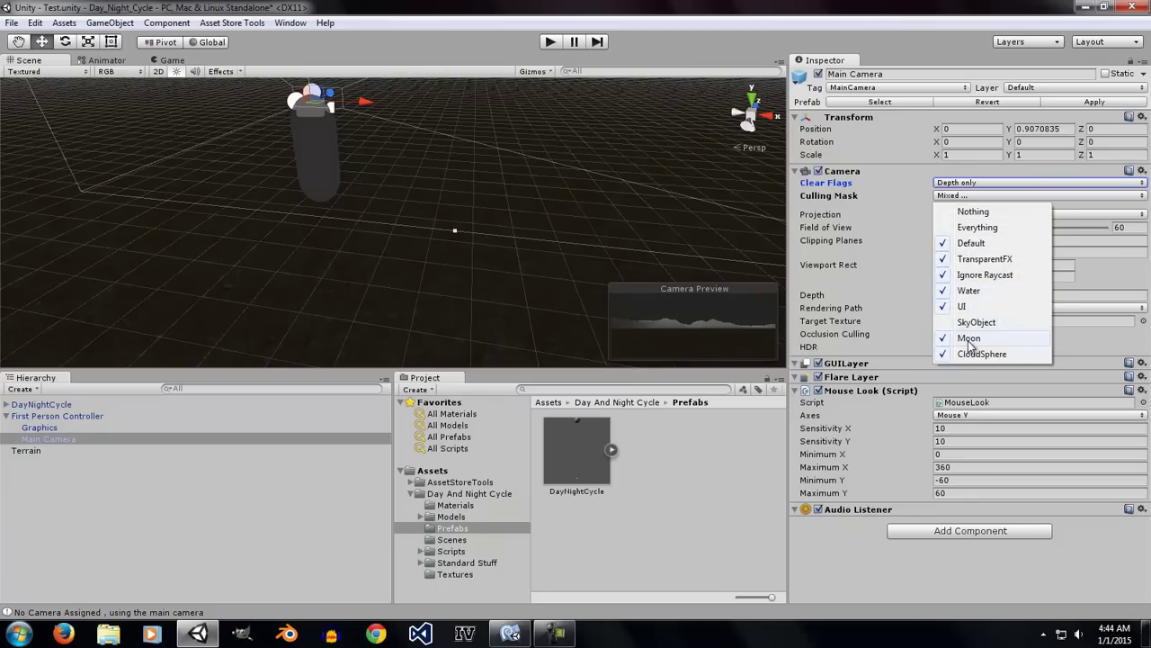
pyautogui.click(970, 338)
pyautogui.click(965, 196)
pyautogui.click(974, 354)
pyautogui.click(945, 198)
pyautogui.click(856, 246)
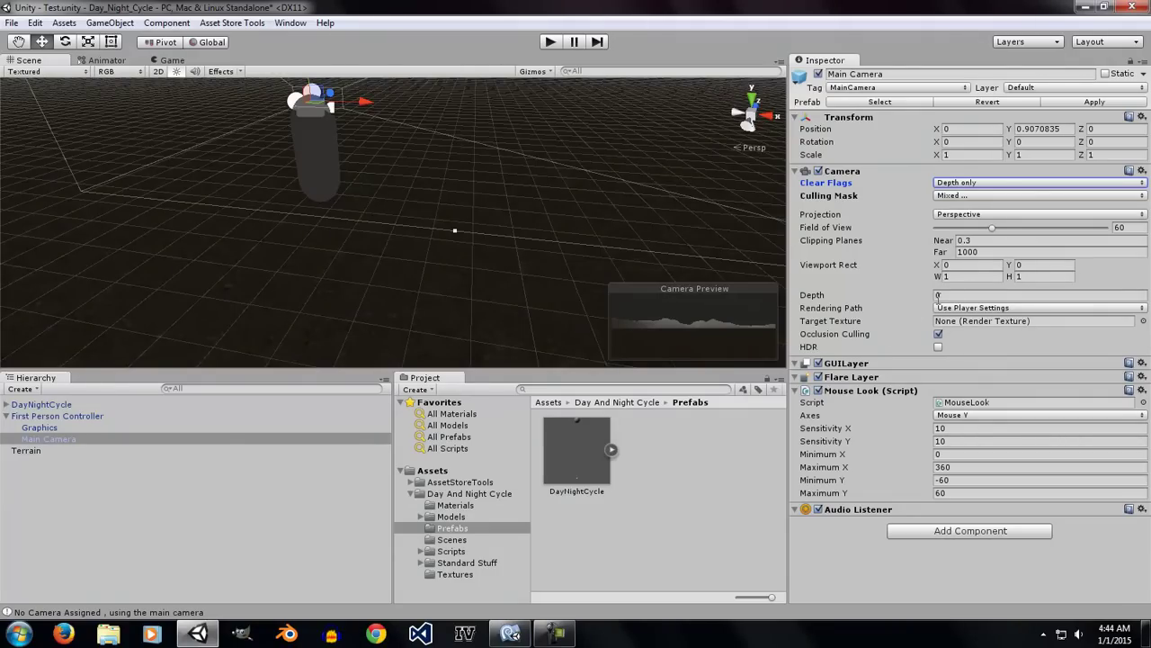
pyautogui.click(957, 295)
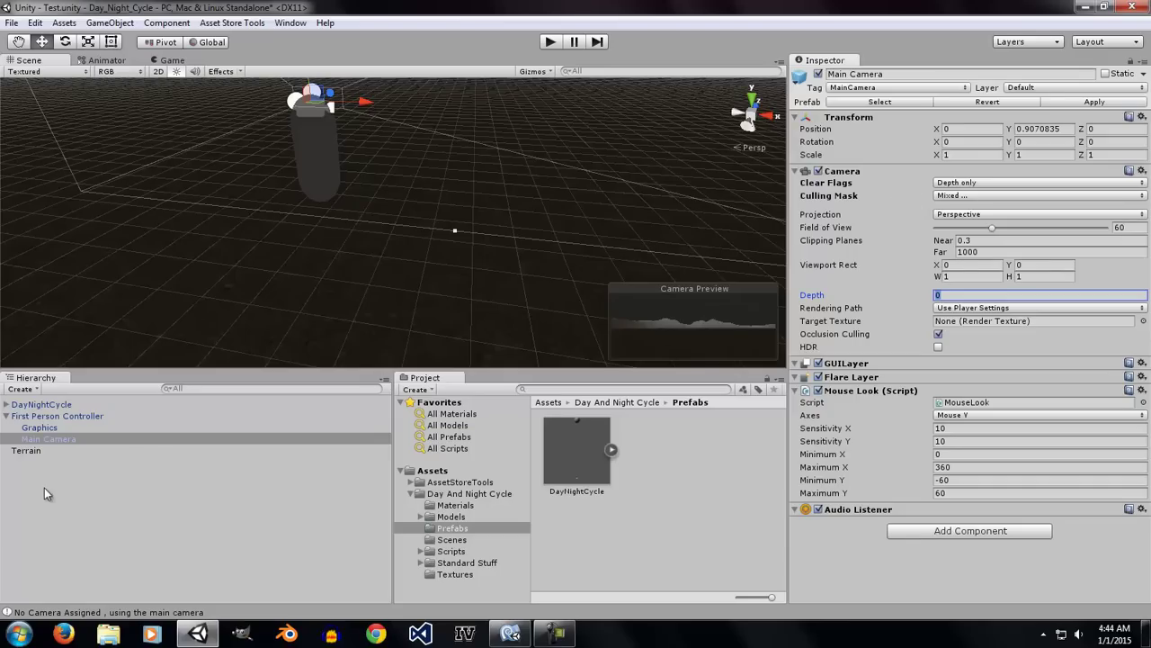
pyautogui.click(132, 475)
pyautogui.click(52, 439)
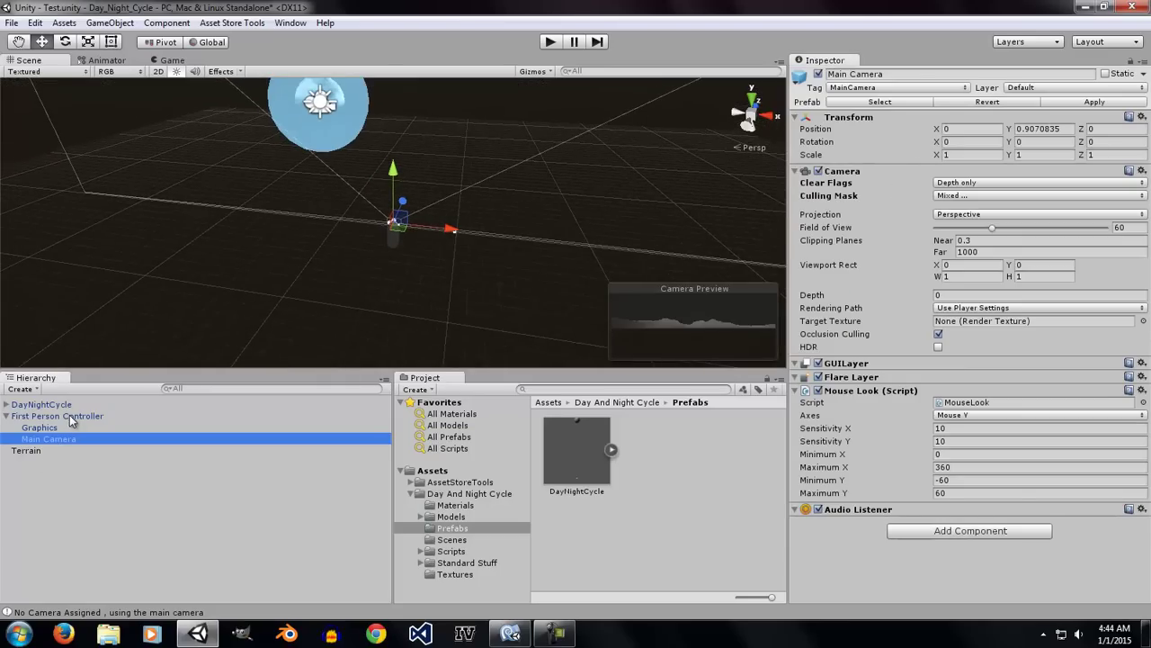
pyautogui.click(69, 416)
pyautogui.doubleClick(70, 416)
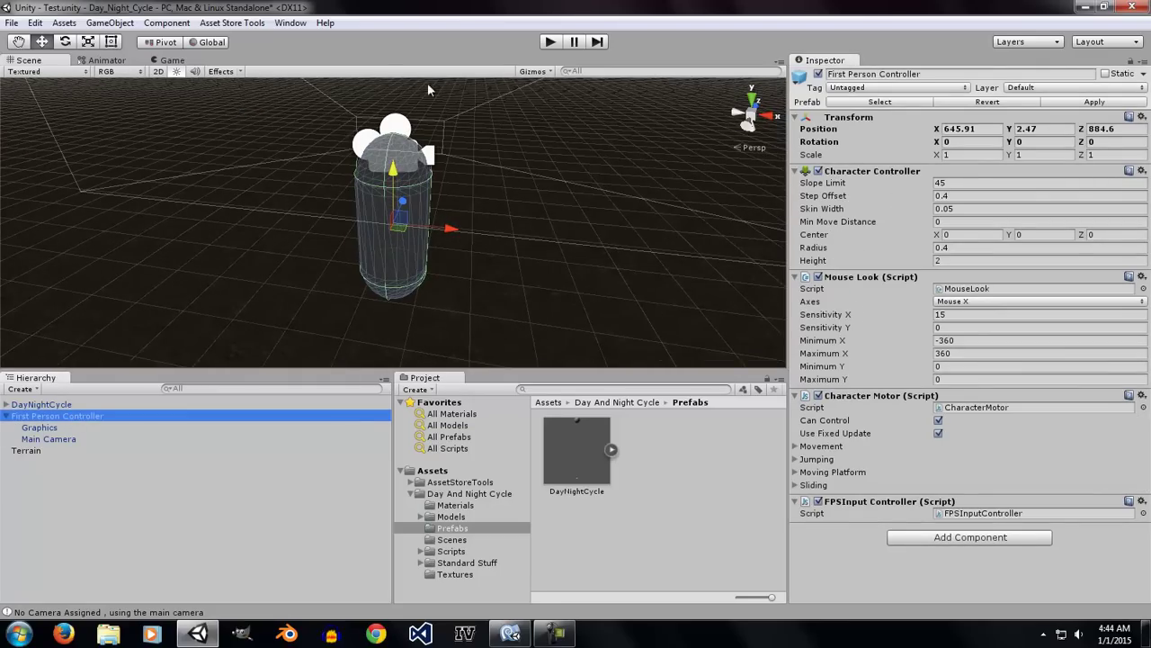
pyautogui.click(553, 43)
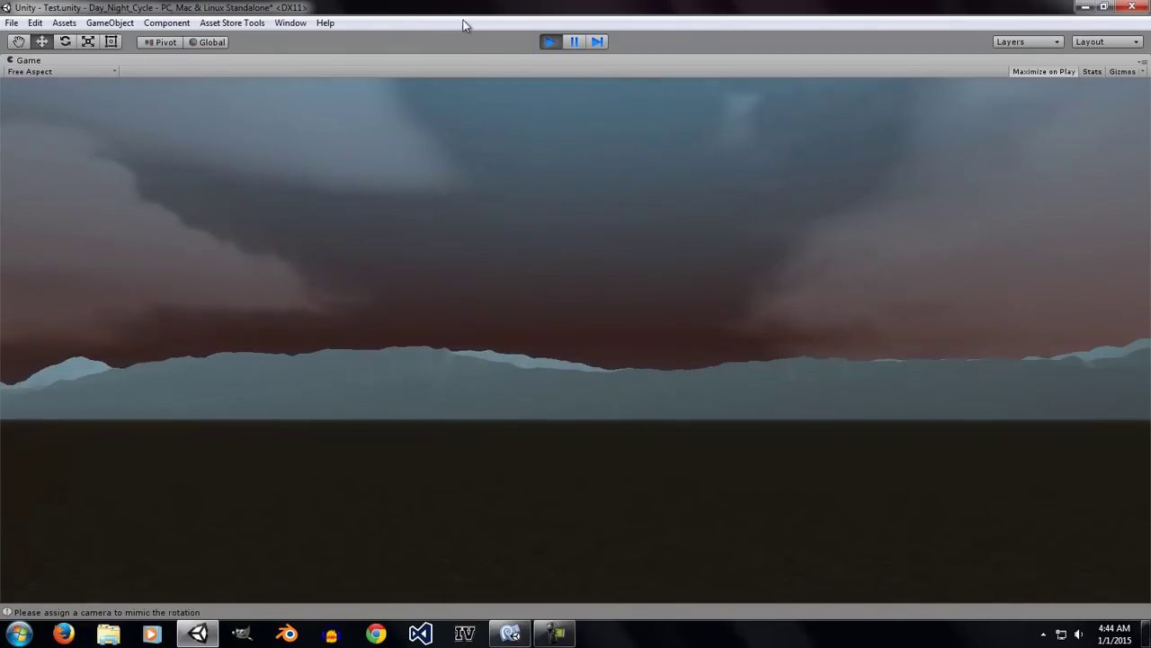
pyautogui.click(549, 41)
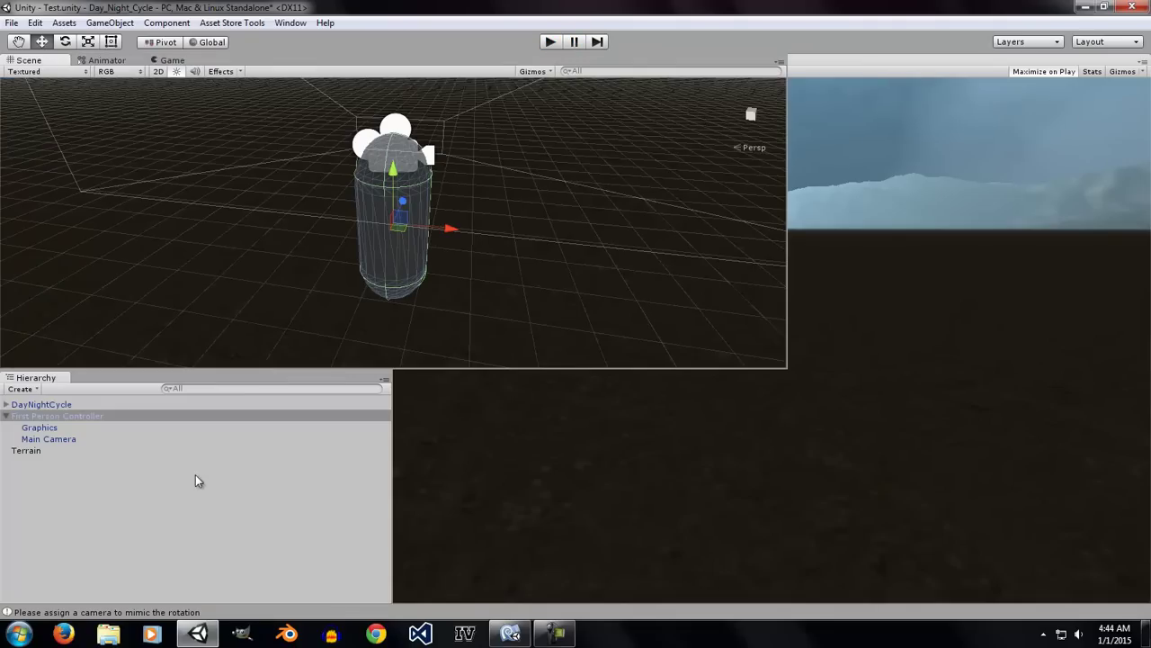
pyautogui.click(169, 609)
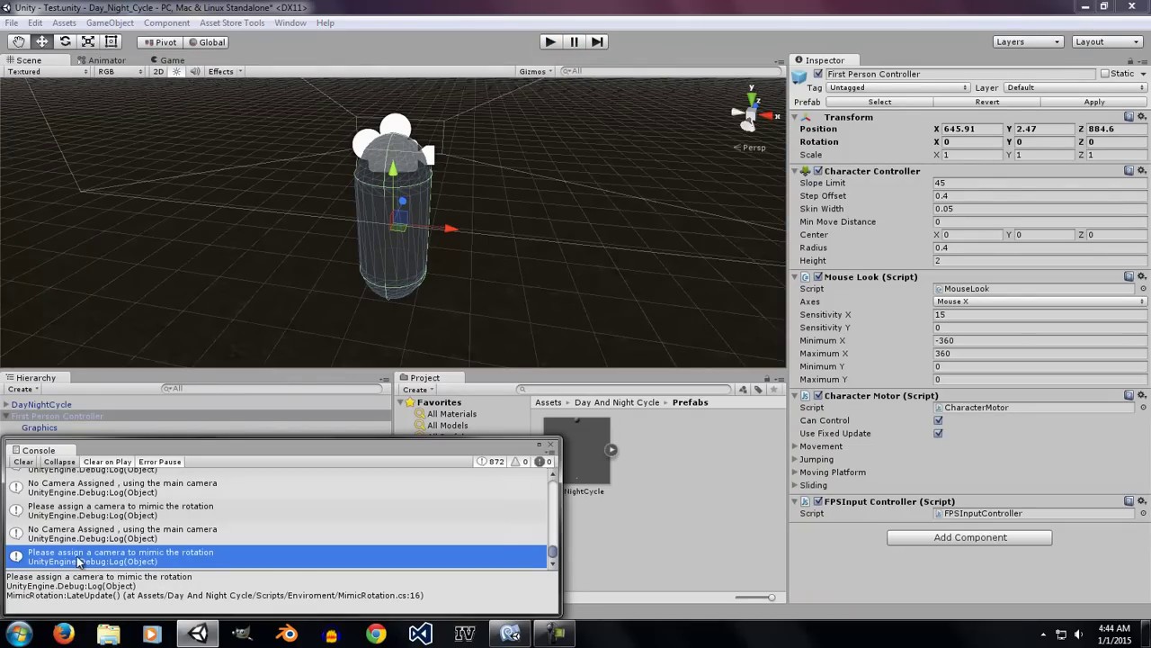
pyautogui.click(551, 445)
pyautogui.click(7, 415)
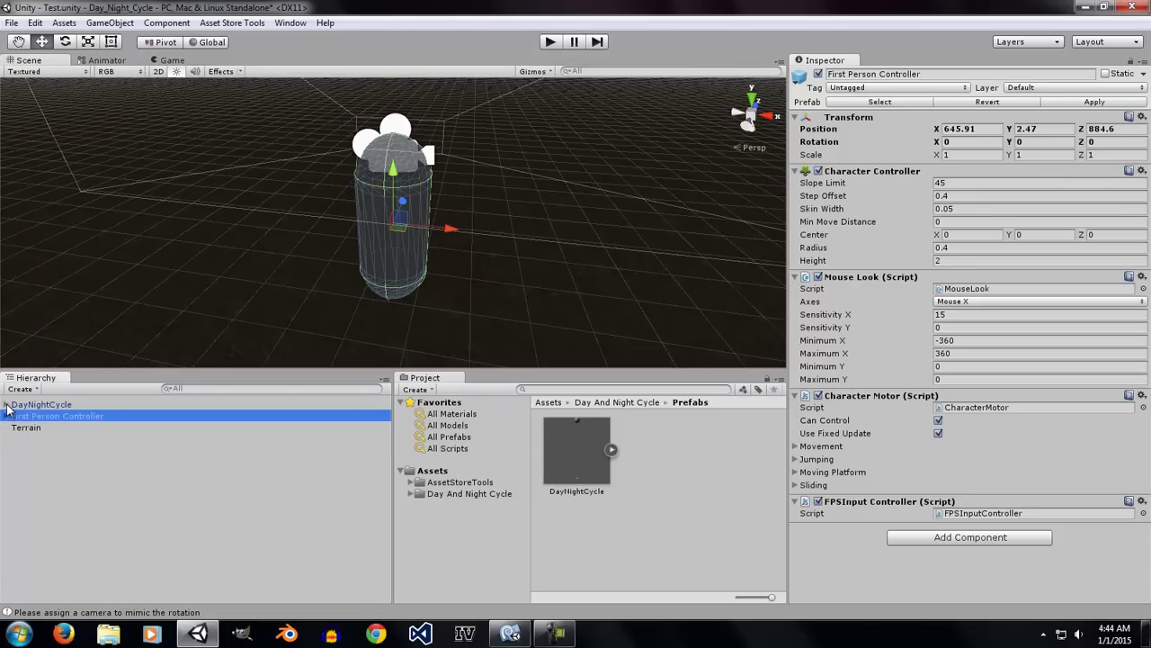
# Assign the player's Main Camera to the SkyCamera's Mimic Rotation Cam To Mimic field
pyautogui.click(6, 405)
pyautogui.click(58, 417)
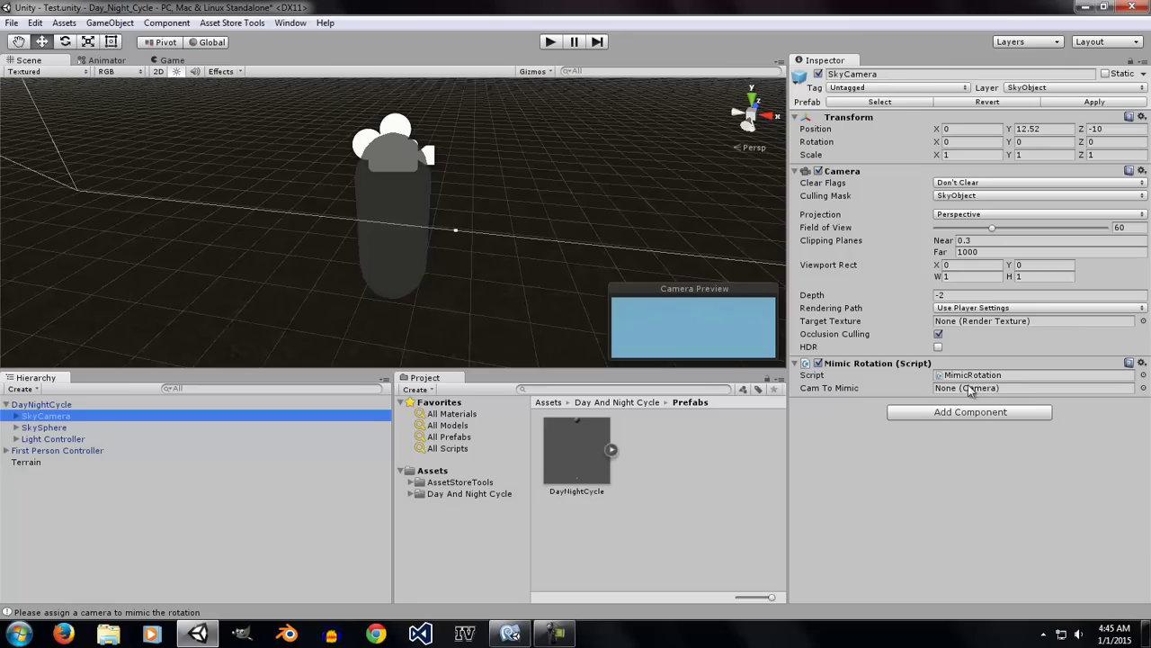
pyautogui.click(6, 451)
pyautogui.moveTo(53, 476); pyautogui.dragTo(973, 393)
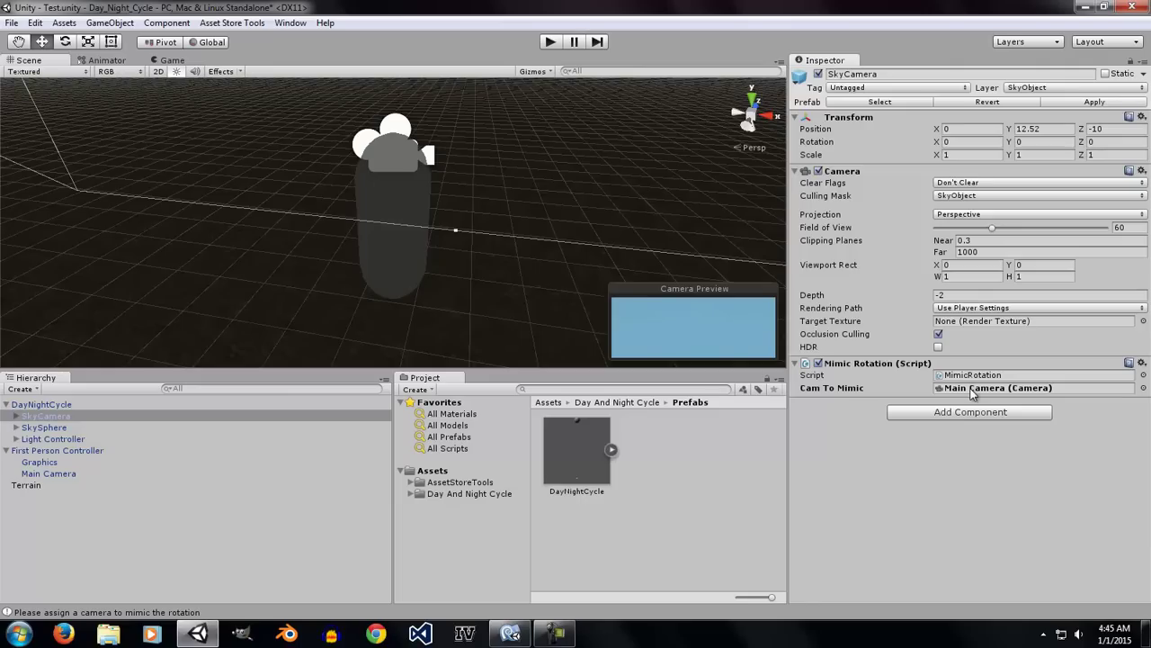
pyautogui.click(7, 450)
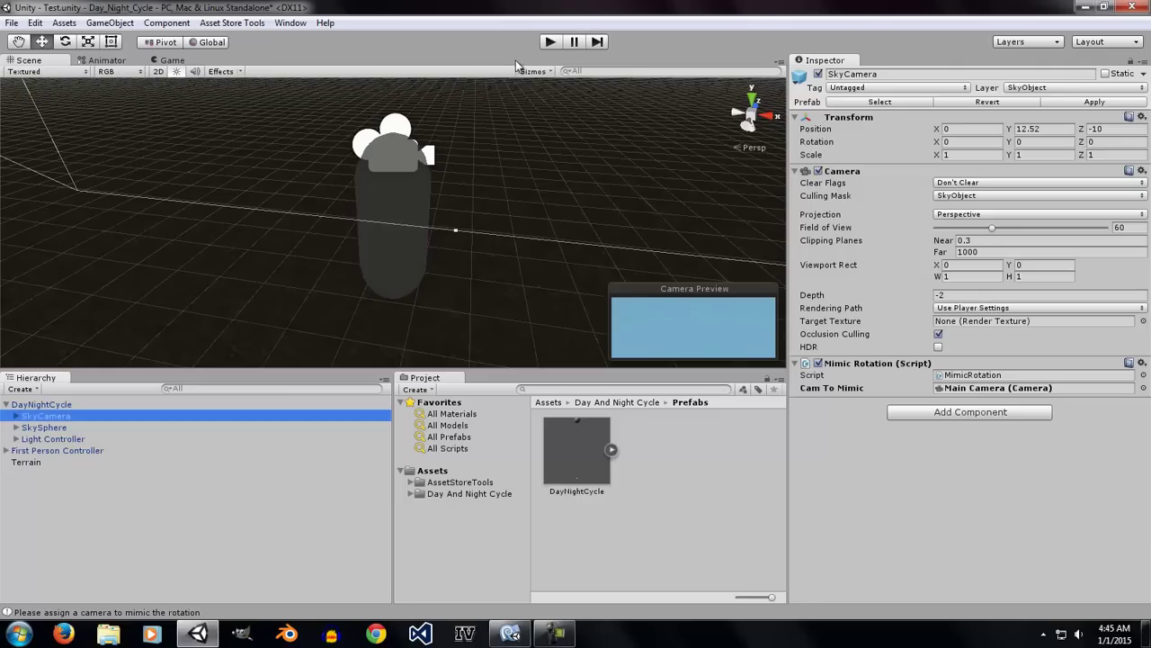
# Play the scene to watch the sky go from moonlit night to sunlit day, then stop
pyautogui.click(548, 43)
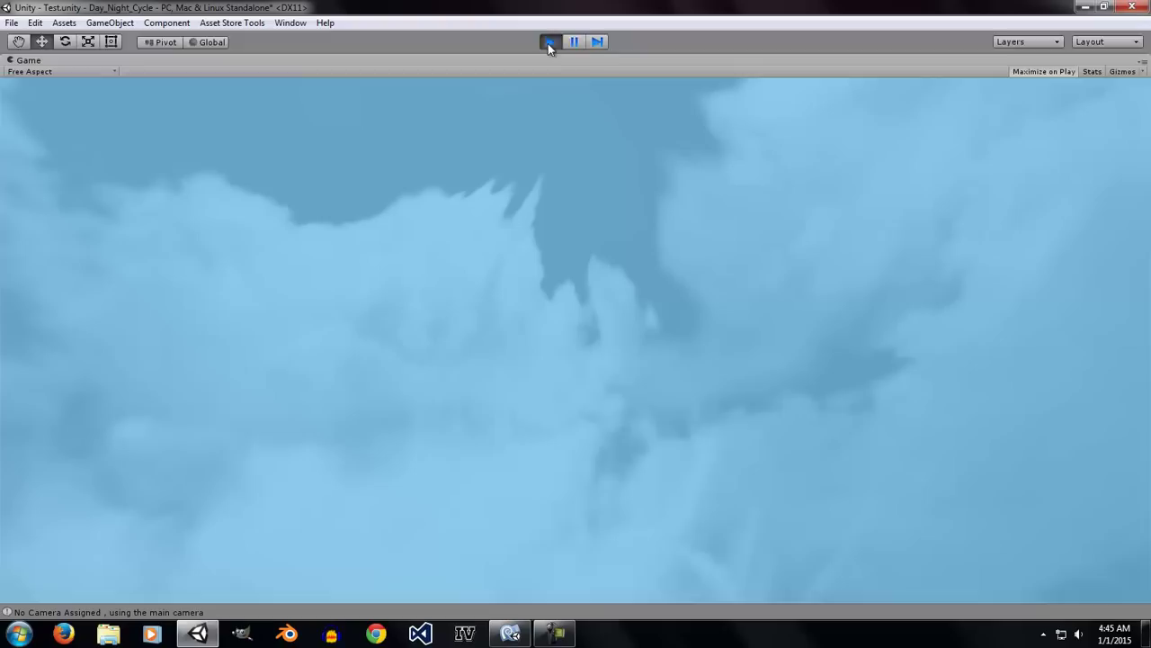
pyautogui.click(549, 42)
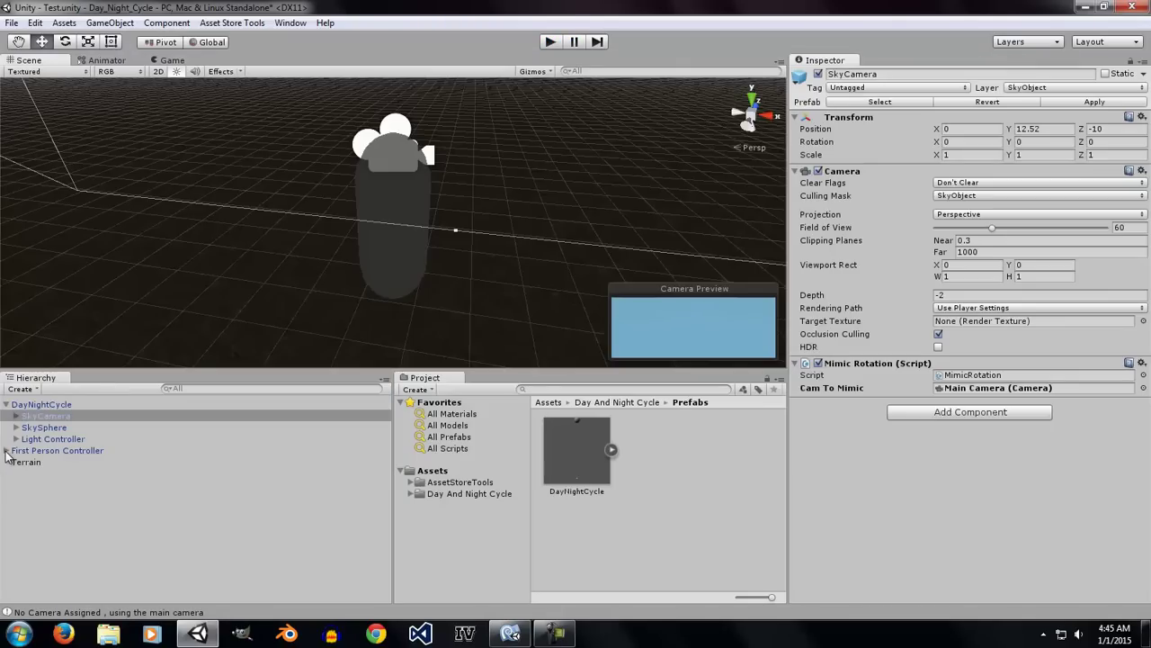
# Select Light Controller and review its Day Night Cycle Speed and Start Time of 3
pyautogui.click(7, 451)
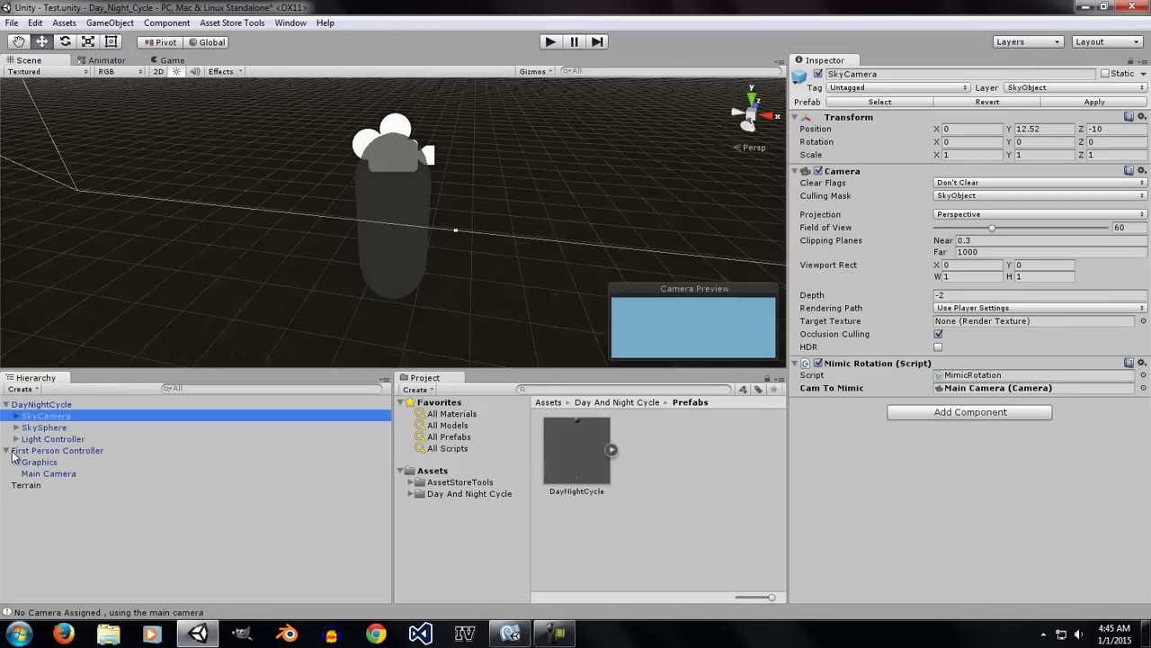
pyautogui.click(6, 451)
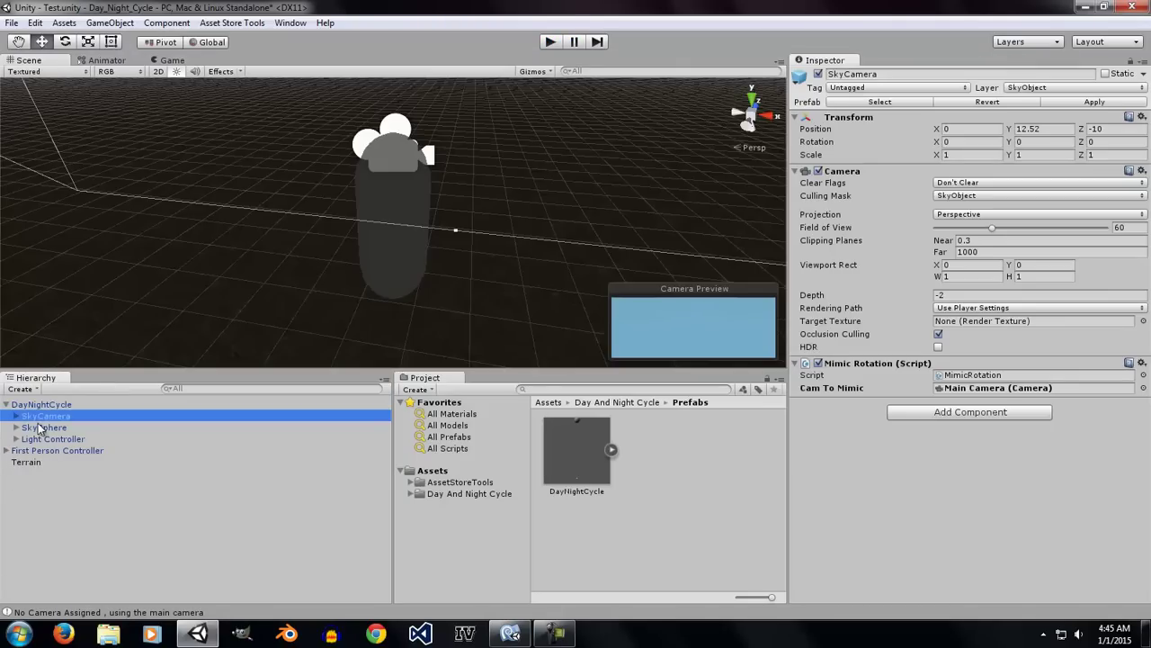
pyautogui.click(87, 438)
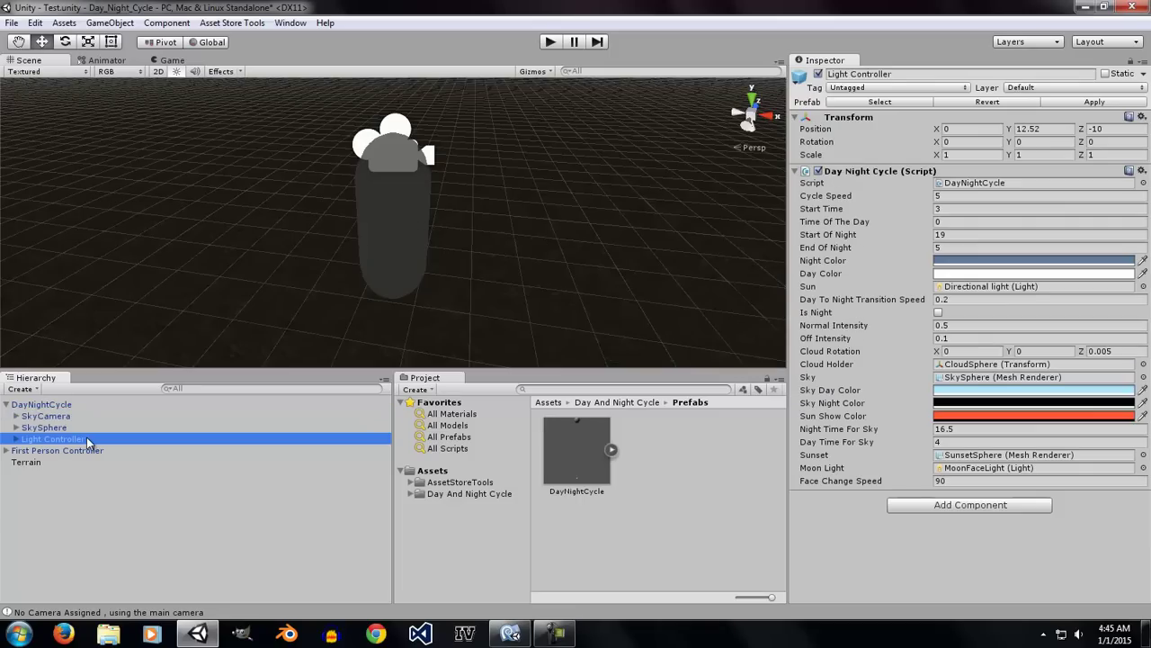
pyautogui.click(992, 195)
pyautogui.click(968, 209)
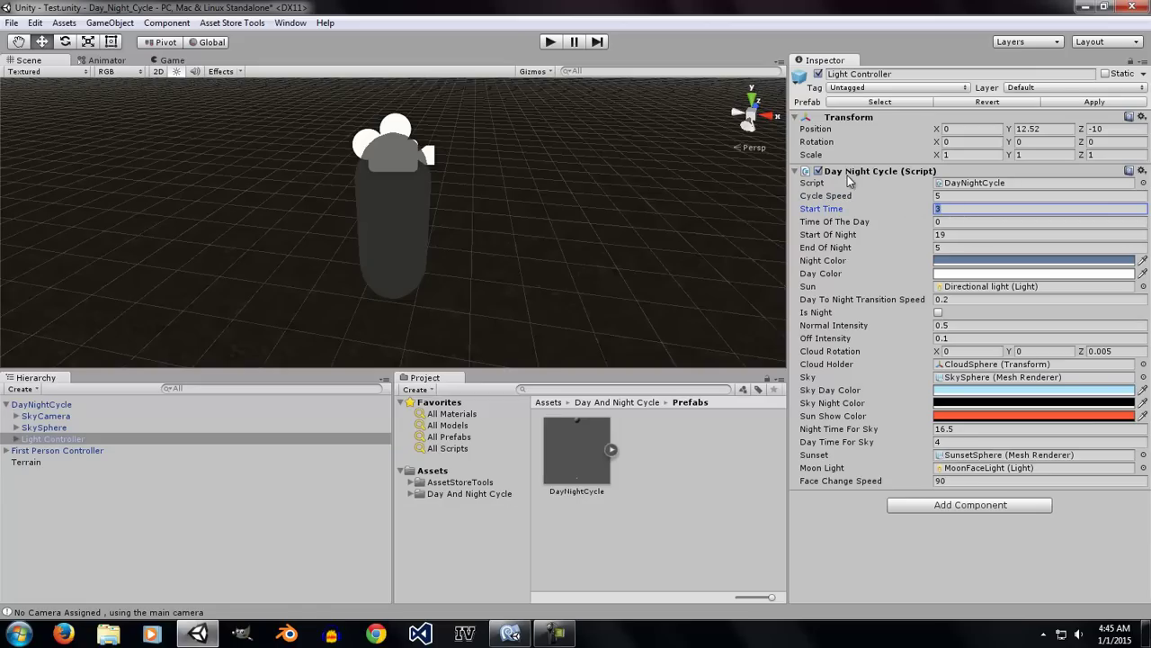
pyautogui.click(828, 204)
# Confirm the Sun field references the Directional light, then reselect the Light Controller
pyautogui.click(1005, 286)
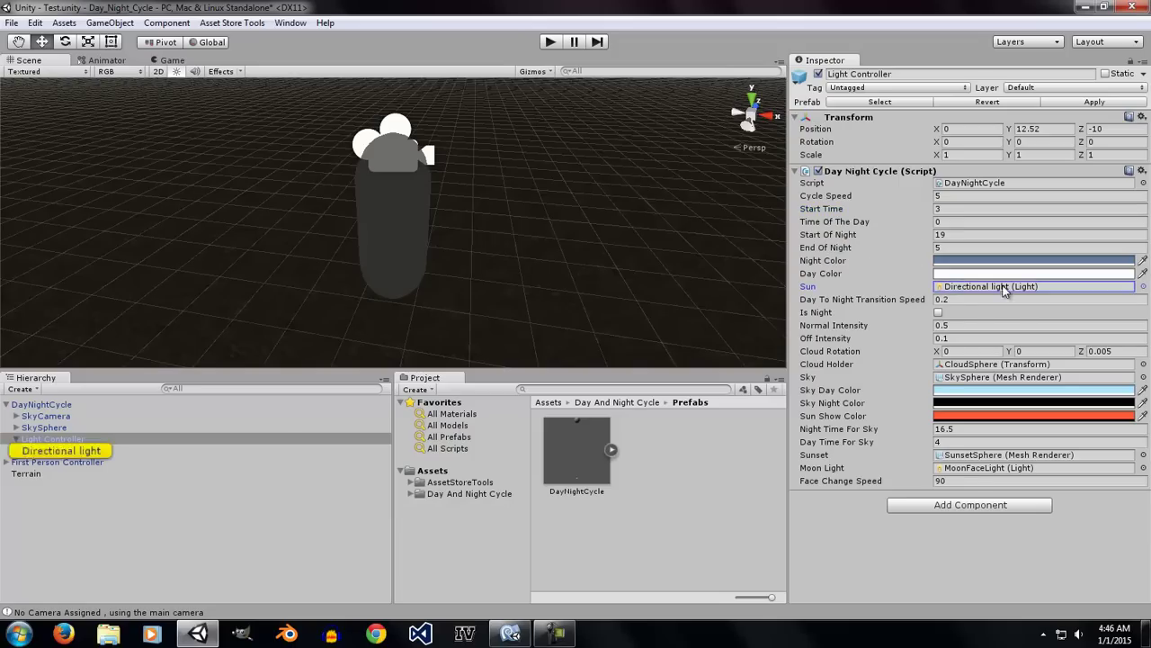
pyautogui.click(97, 451)
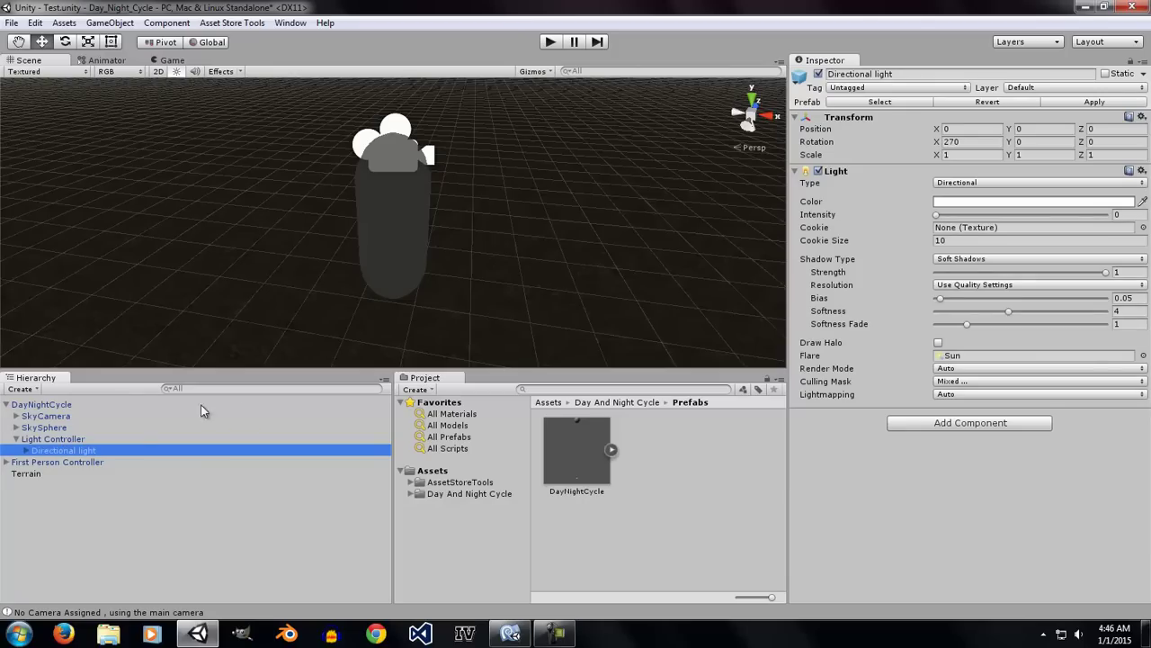
pyautogui.click(64, 439)
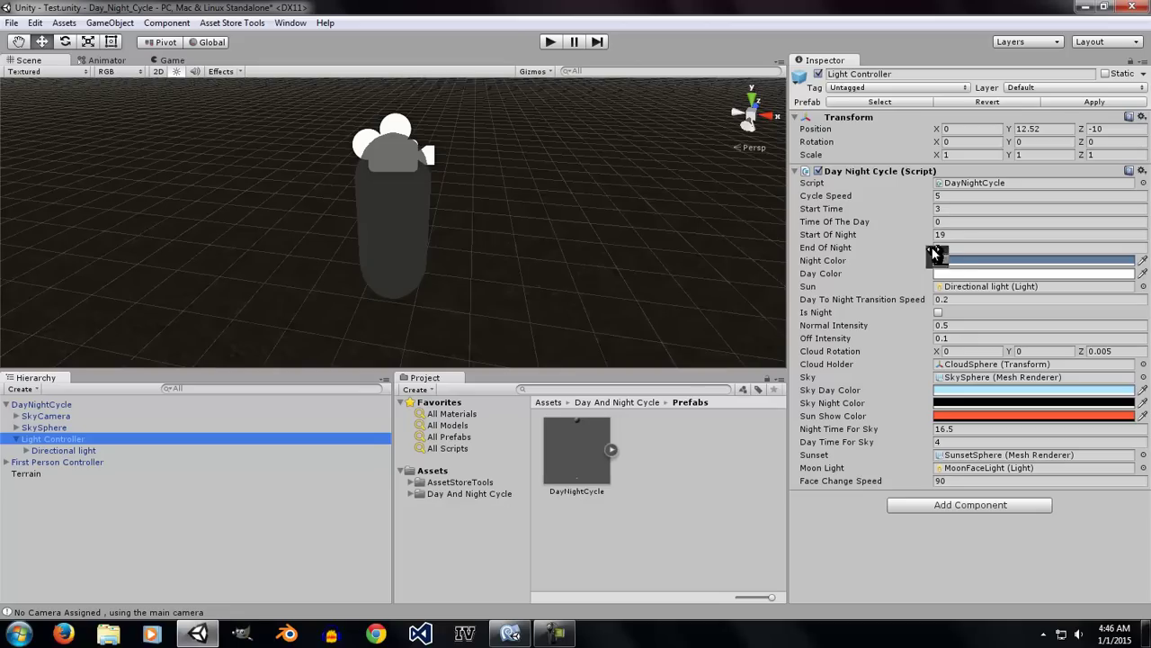
# Review Time Of The Day, Start Of Night 19 and End Of Night 5, then tilt the view toward the horizon
pyautogui.click(944, 221)
pyautogui.click(959, 236)
pyautogui.click(914, 236)
pyautogui.click(958, 248)
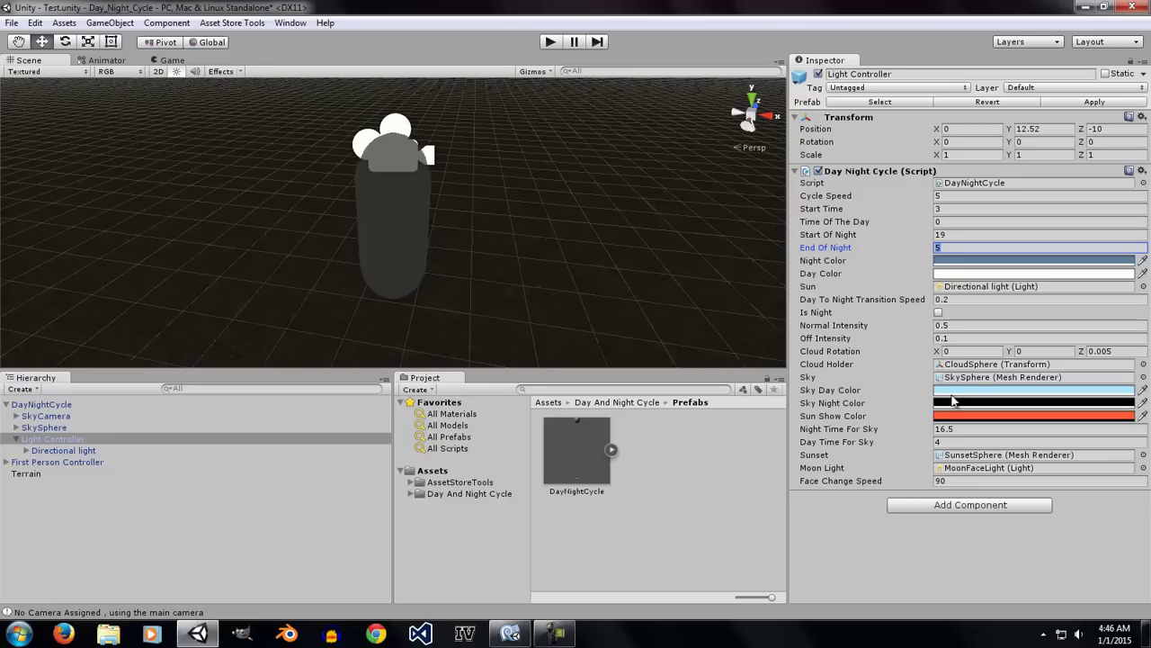
pyautogui.moveTo(691, 310); pyautogui.dragTo(648, 300, button='right')
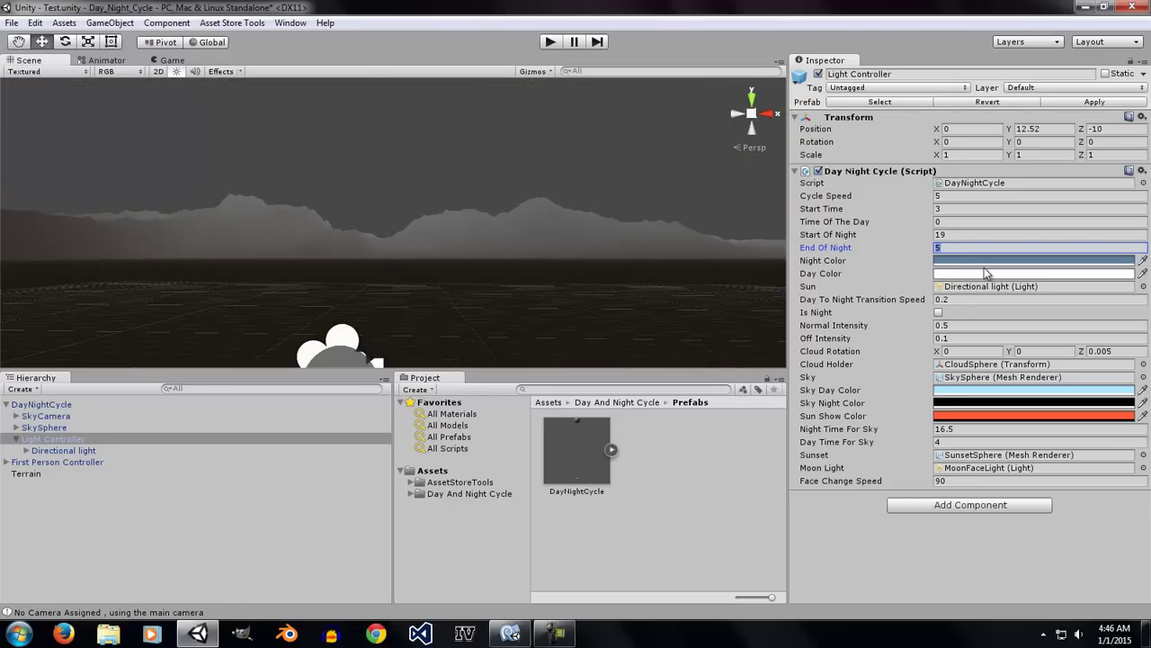
# Darken the Sky Day Color swatch from light blue to dark blue in the colour picker
pyautogui.click(950, 391)
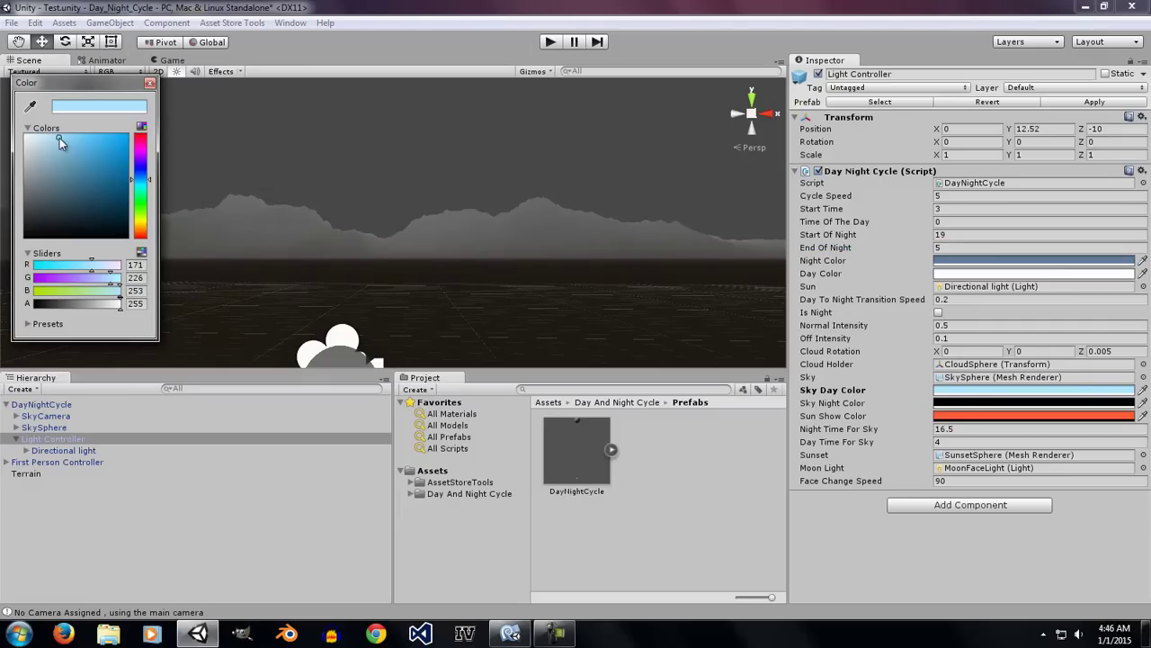
pyautogui.moveTo(62, 137)
pyautogui.mouseDown()
pyautogui.moveTo(121, 160)
pyautogui.moveTo(138, 205)
pyautogui.moveTo(47, 197)
pyautogui.moveTo(72, 191)
pyautogui.mouseUp()
pyautogui.click(150, 83)
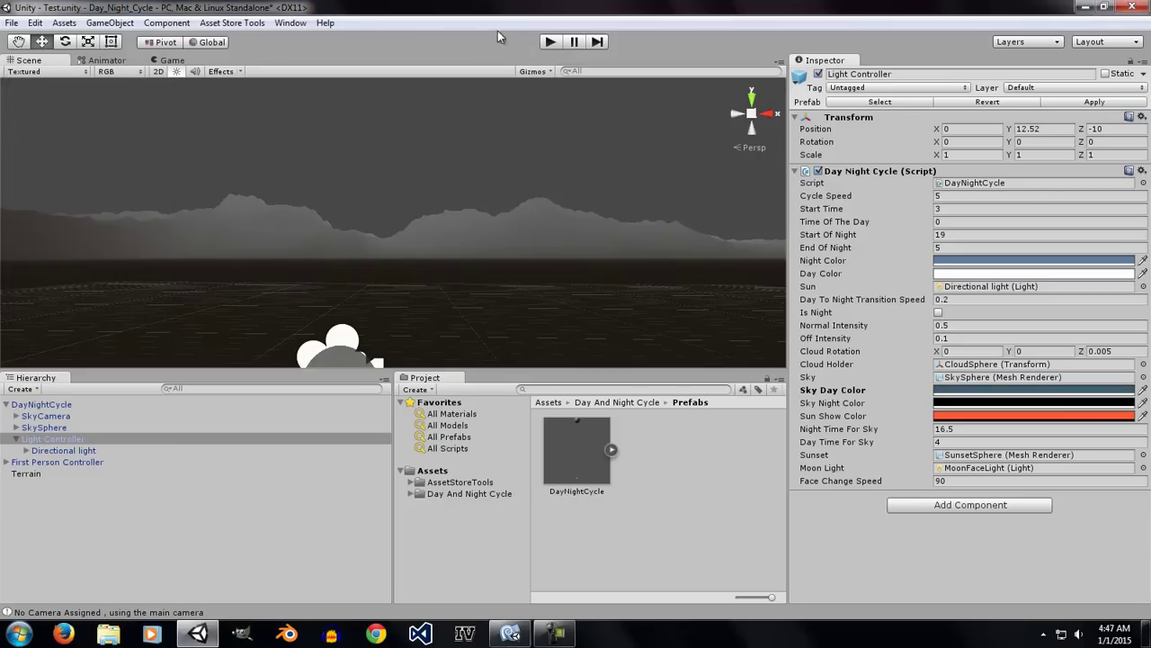
pyautogui.click(546, 43)
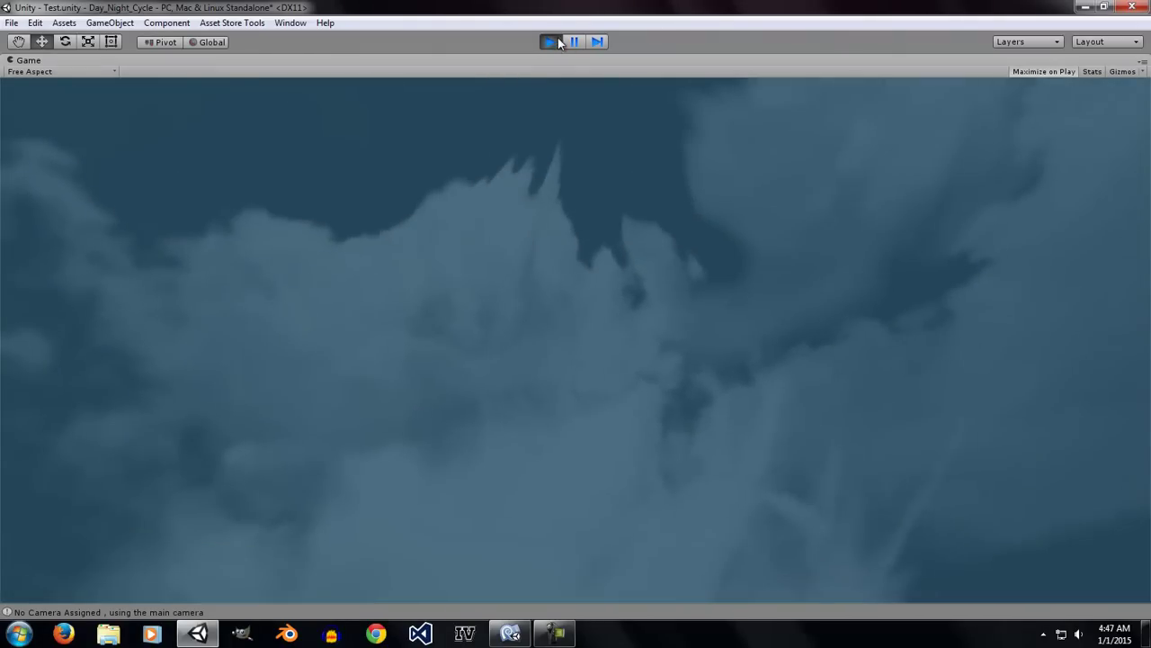
pyautogui.click(549, 41)
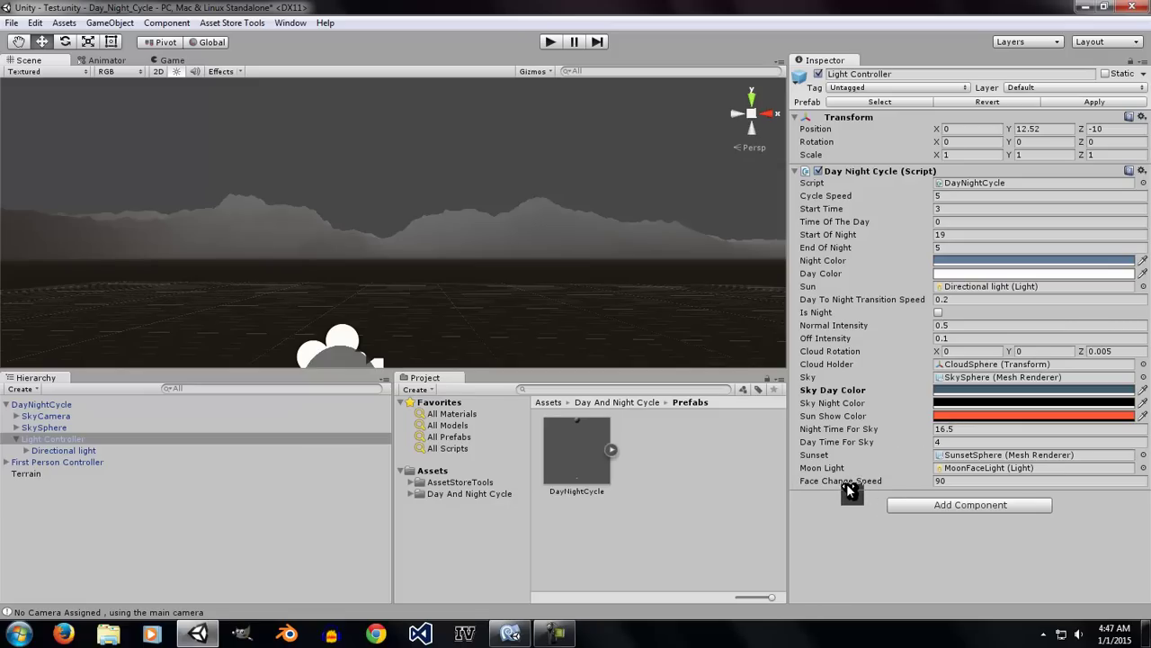
pyautogui.click(952, 480)
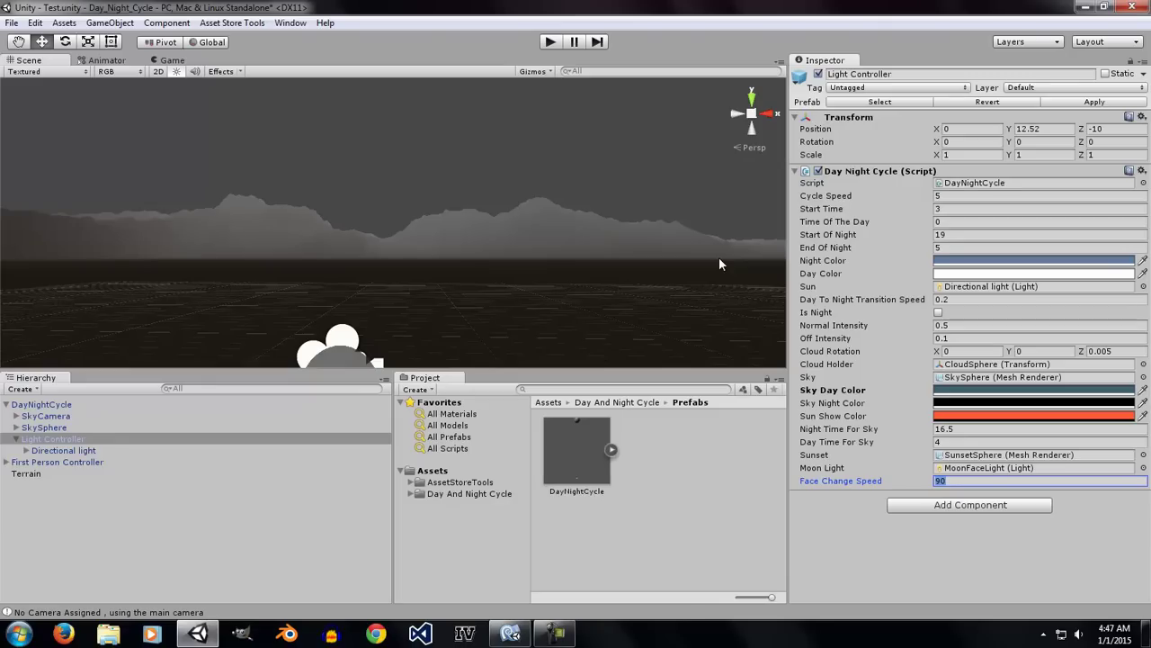
pyautogui.press('e')
# Open DayNightCycle.cs in MonoDevelop and highlight the comment on the cycle's start time
pyautogui.click(937, 186)
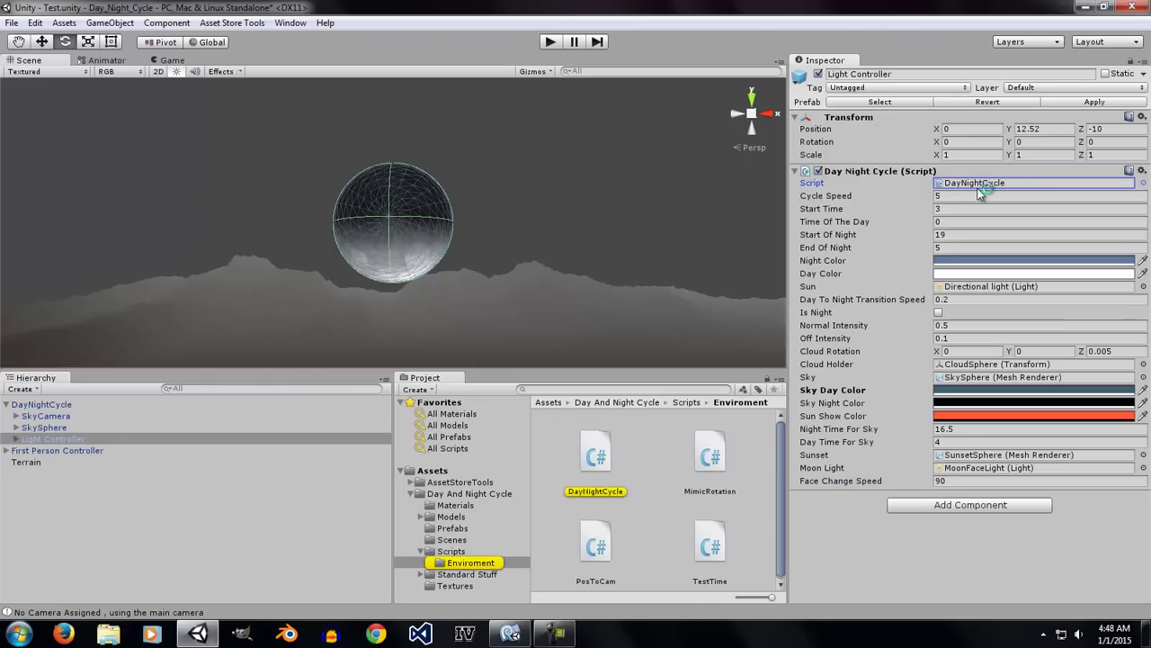
pyautogui.doubleClick(1044, 193)
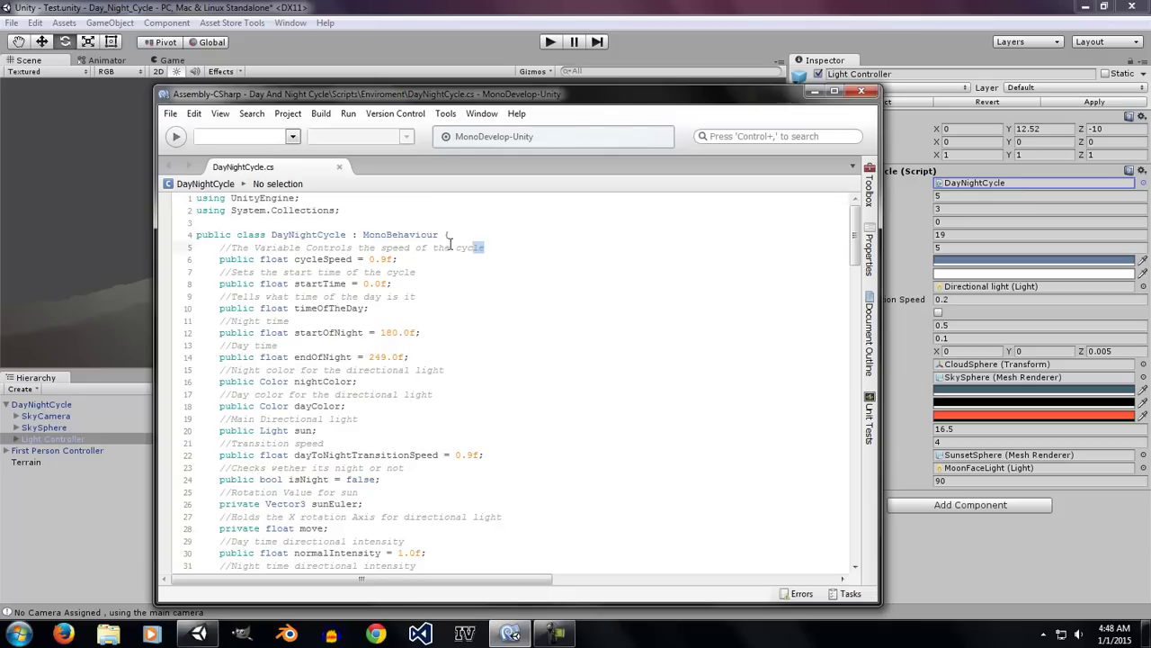
pyautogui.moveTo(415, 272); pyautogui.dragTo(183, 267)
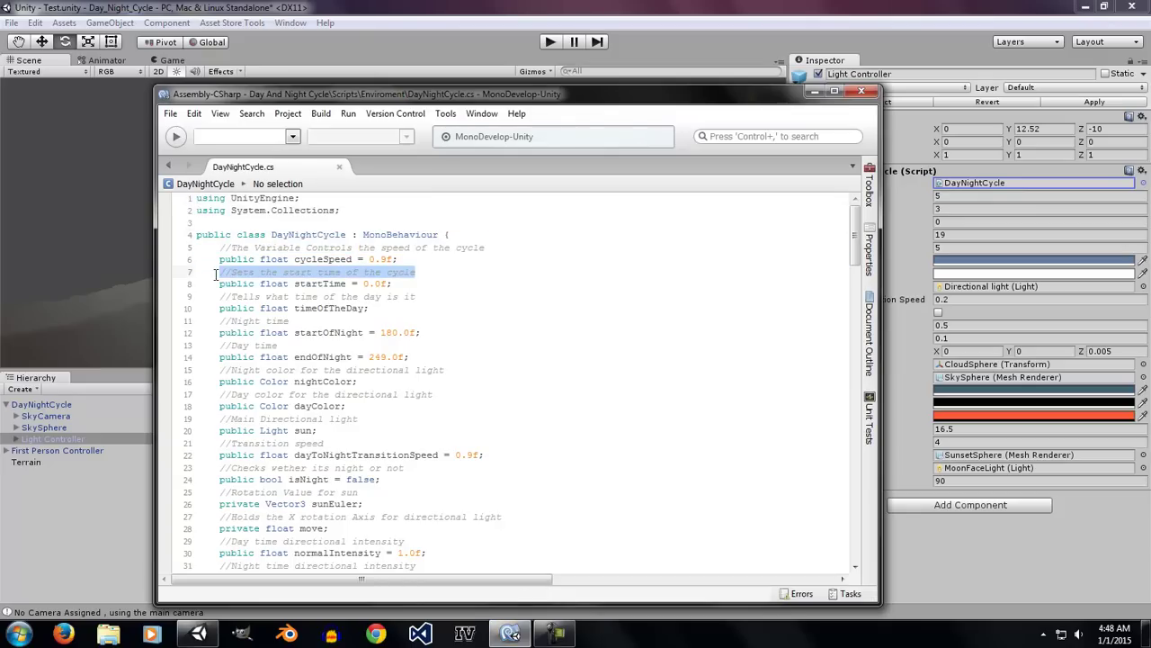
pyautogui.moveTo(216, 275); pyautogui.dragTo(196, 275)
# Highlight the time-of-day, Night time and Day time comments to explain each setting
pyautogui.moveTo(416, 297); pyautogui.dragTo(184, 294)
pyautogui.moveTo(289, 321); pyautogui.dragTo(163, 317)
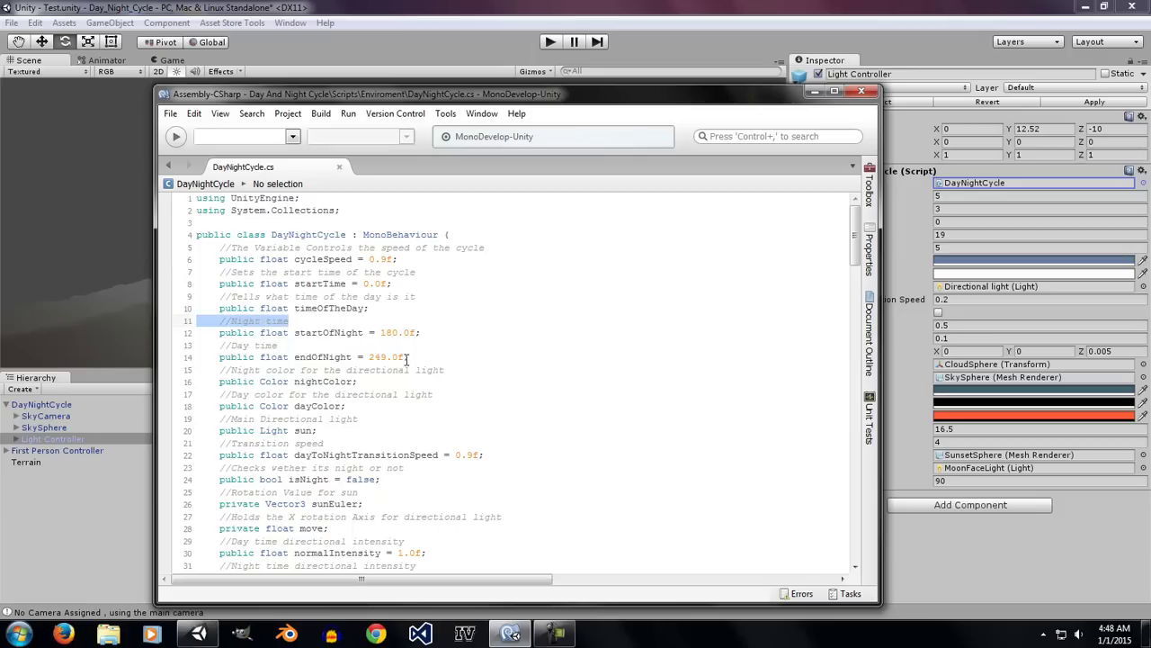
pyautogui.moveTo(277, 345); pyautogui.dragTo(183, 346)
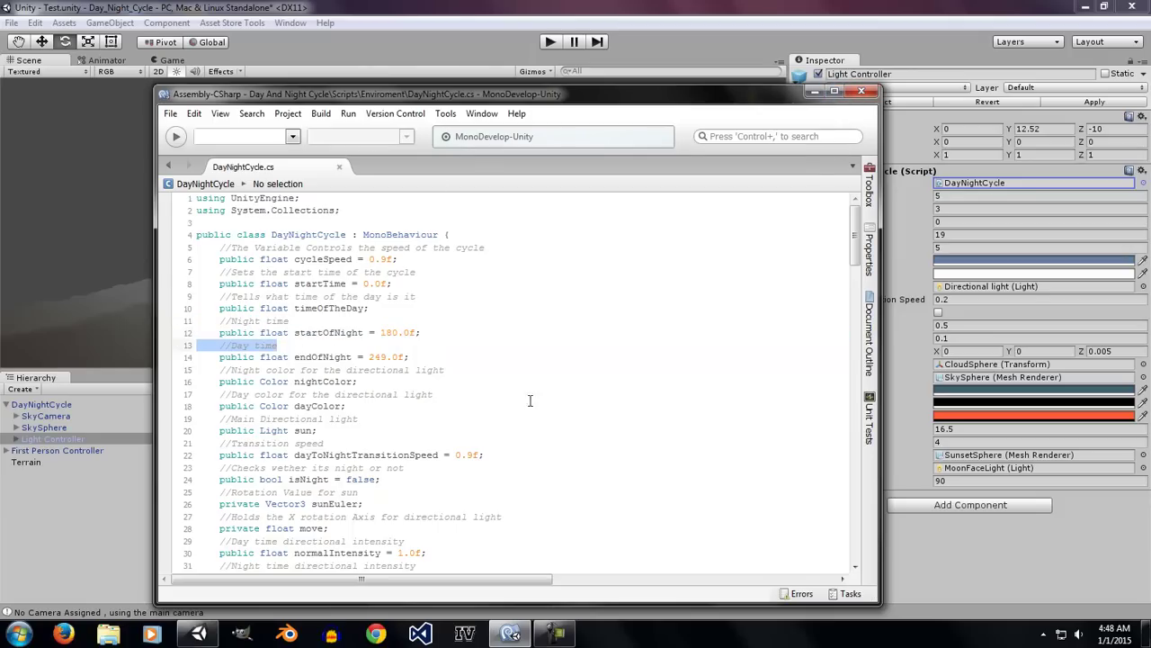
pyautogui.moveTo(438, 301); pyautogui.dragTo(189, 300)
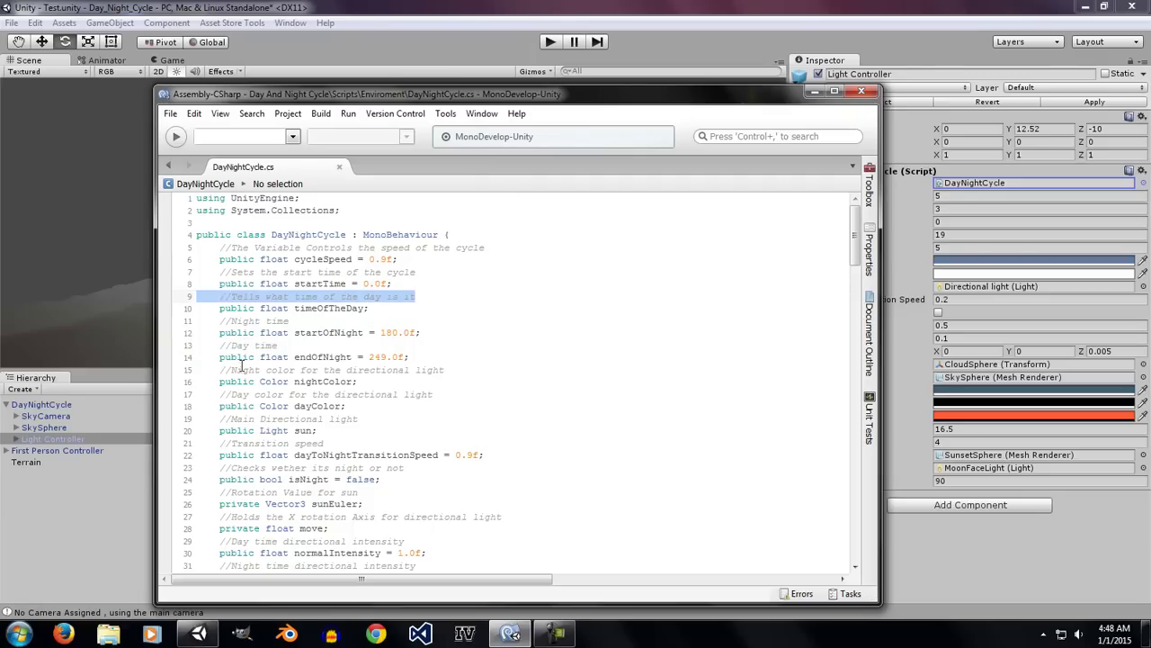